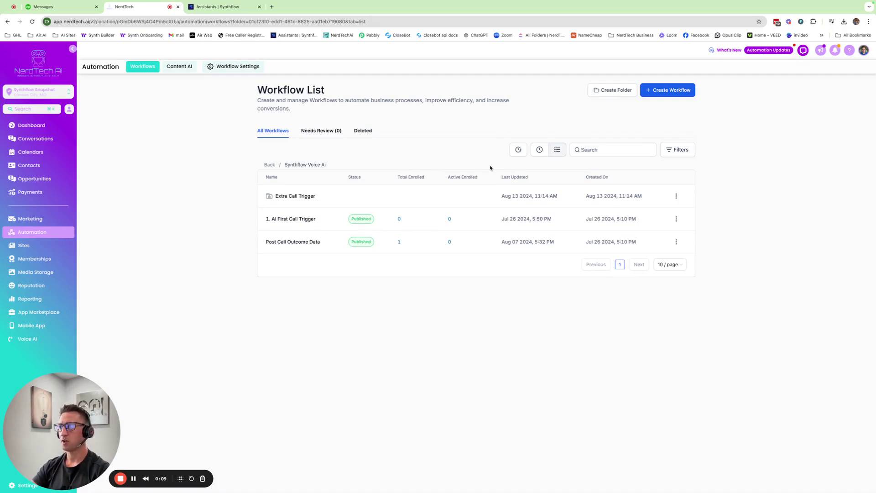
Open the Post Call Outcome Data workflow in the builder and scroll down through its steps
{"action": "left_click", "coordinate": [273, 242]}
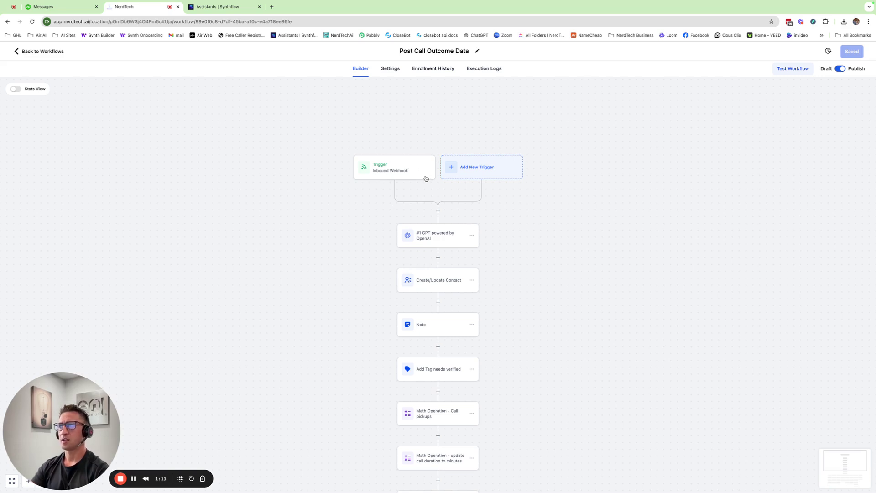
{"action": "scroll", "coordinate": [493, 200], "scroll_direction": "down", "scroll_amount": 2}
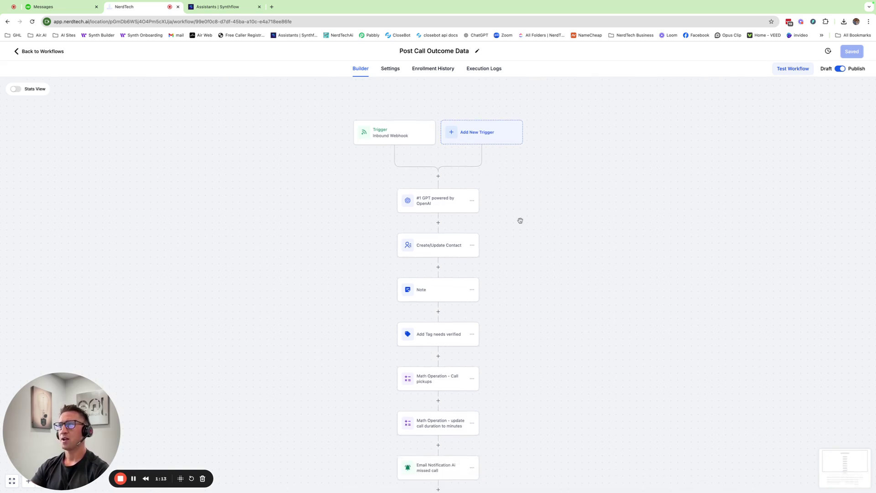
{"action": "scroll", "coordinate": [516, 223], "scroll_direction": "down", "scroll_amount": 2}
{"action": "left_click", "coordinate": [411, 173]}
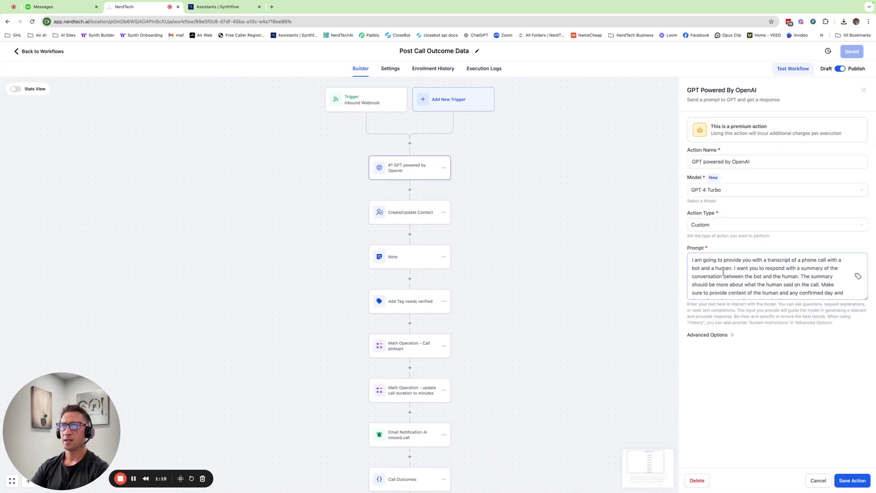
{"action": "left_click", "coordinate": [755, 272]}
{"action": "scroll", "coordinate": [755, 274], "scroll_direction": "down", "scroll_amount": 2}
{"action": "scroll", "coordinate": [719, 273], "scroll_direction": "up", "scroll_amount": 2}
{"action": "scroll", "coordinate": [747, 277], "scroll_direction": "down", "scroll_amount": 3}
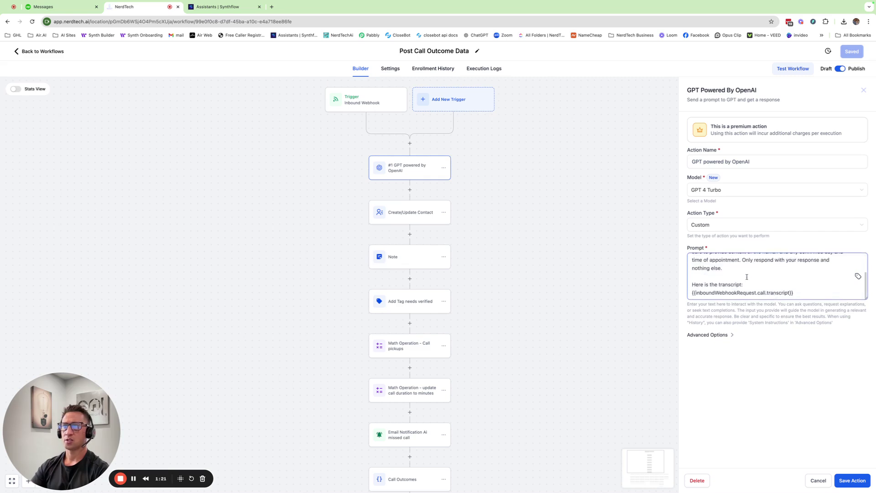
{"action": "left_click_drag", "start_coordinate": [806, 292], "coordinate": [689, 292]}
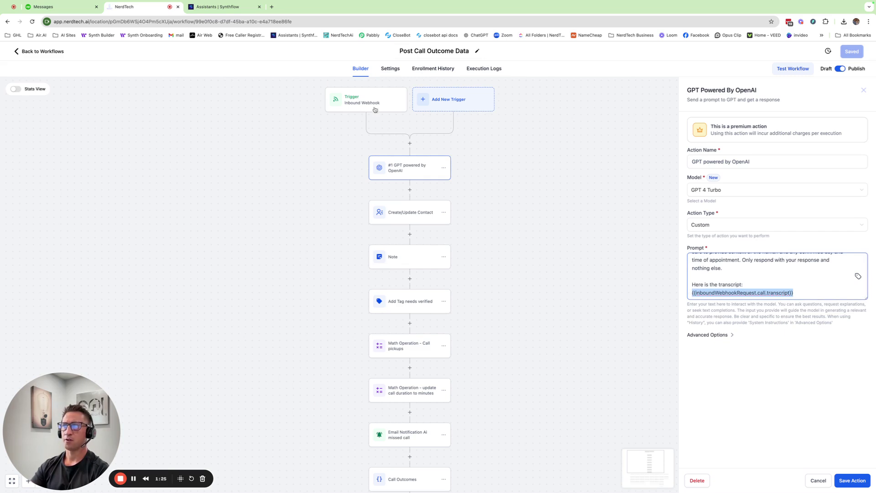
{"action": "scroll", "coordinate": [713, 280], "scroll_direction": "up", "scroll_amount": 3}
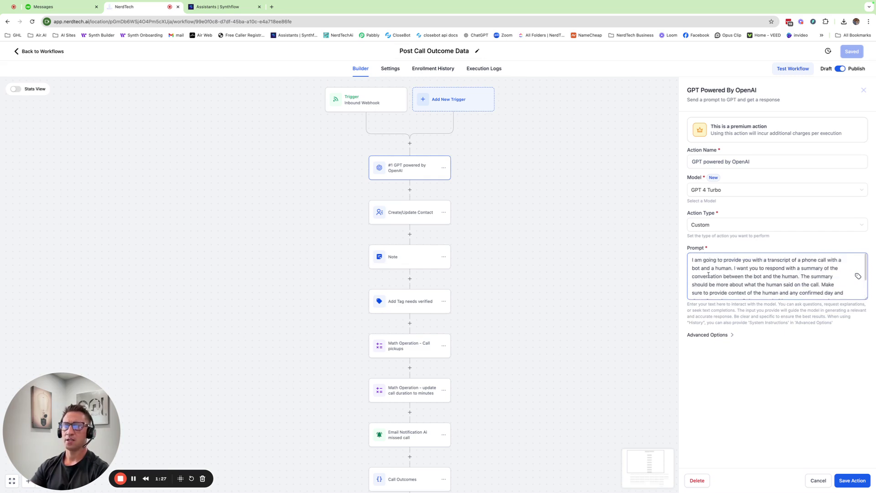
{"action": "left_click", "coordinate": [826, 480]}
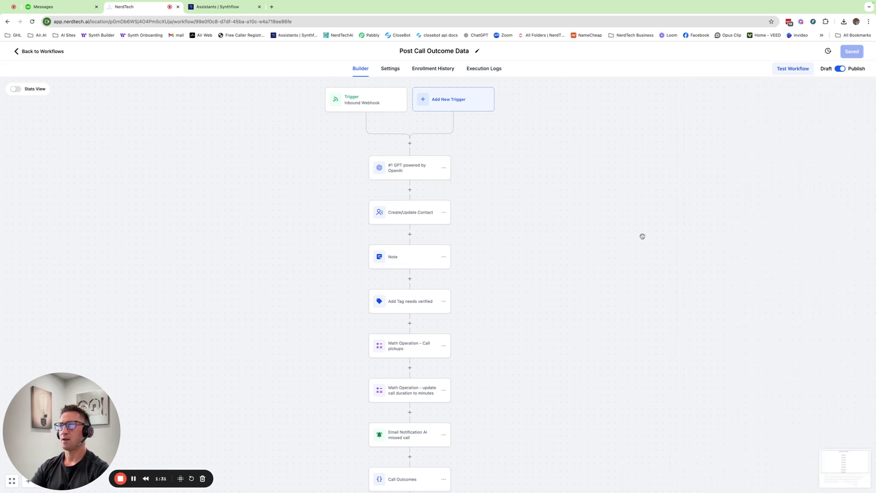
{"action": "scroll", "coordinate": [487, 219], "scroll_direction": "down", "scroll_amount": 1}
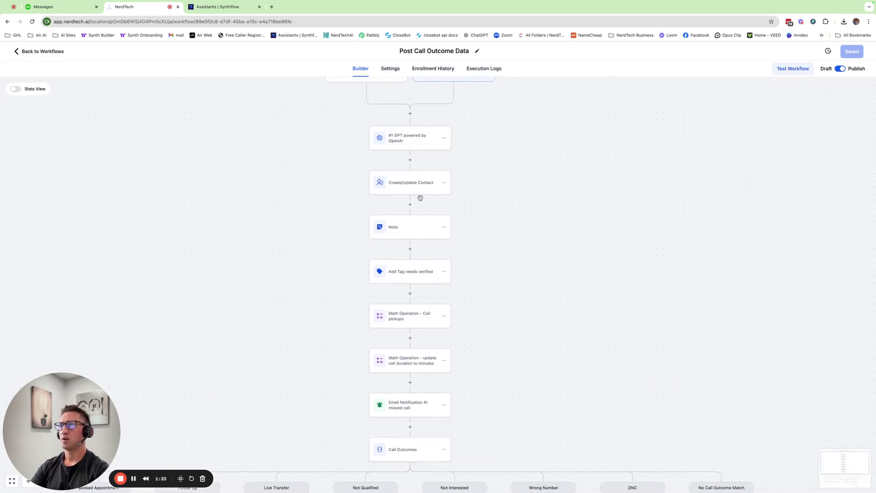
Open the Create/Update Contact step and inspect the Phone, Call Duration and Call Date/Time variables
{"action": "left_click", "coordinate": [410, 180]}
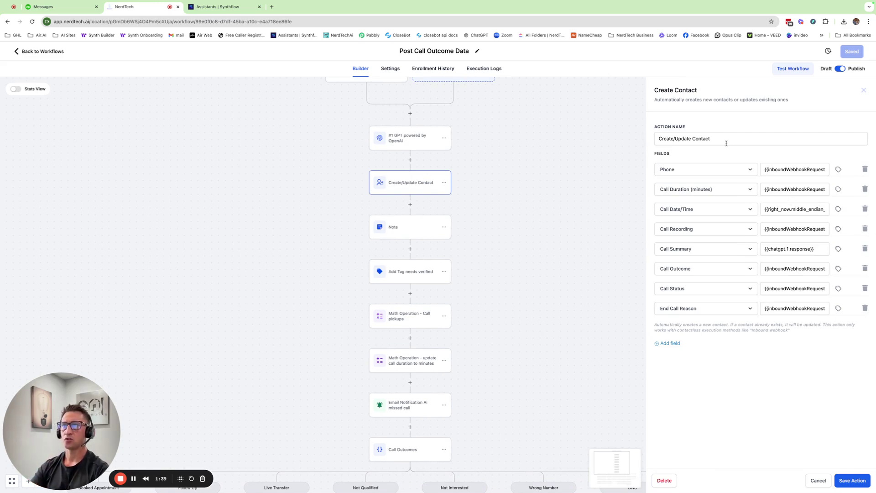
{"action": "left_click", "coordinate": [765, 169]}
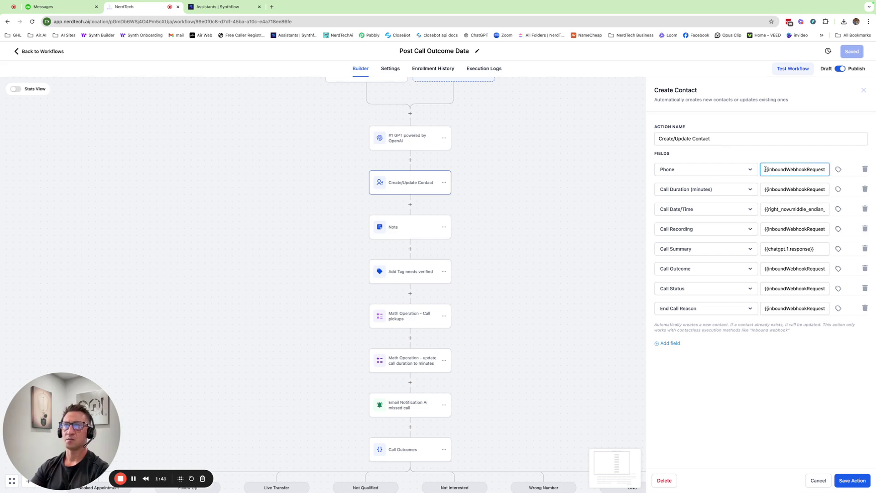
{"action": "left_click_drag", "start_coordinate": [766, 169], "coordinate": [844, 177]}
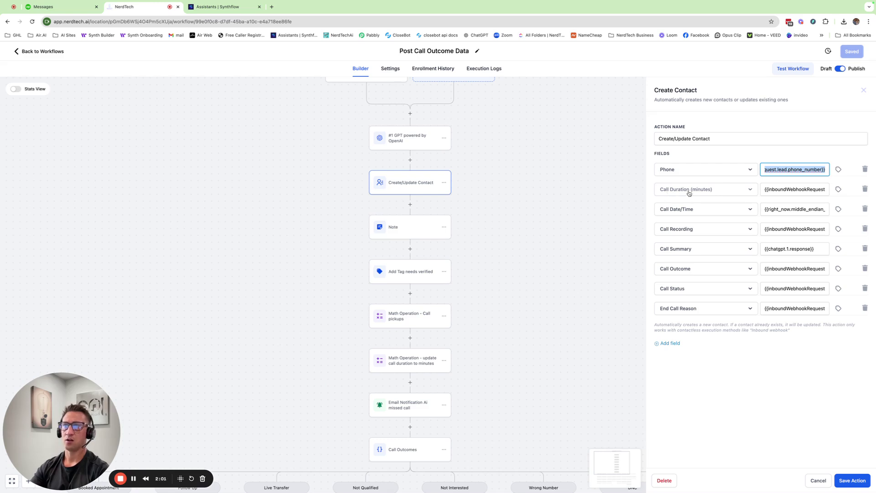
{"action": "left_click_drag", "start_coordinate": [790, 190], "coordinate": [837, 190]}
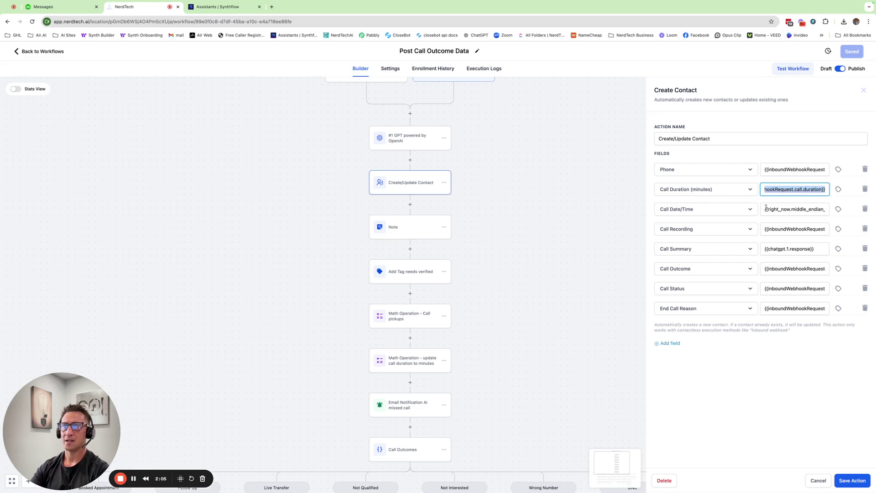
{"action": "left_click_drag", "start_coordinate": [764, 208], "coordinate": [825, 207]}
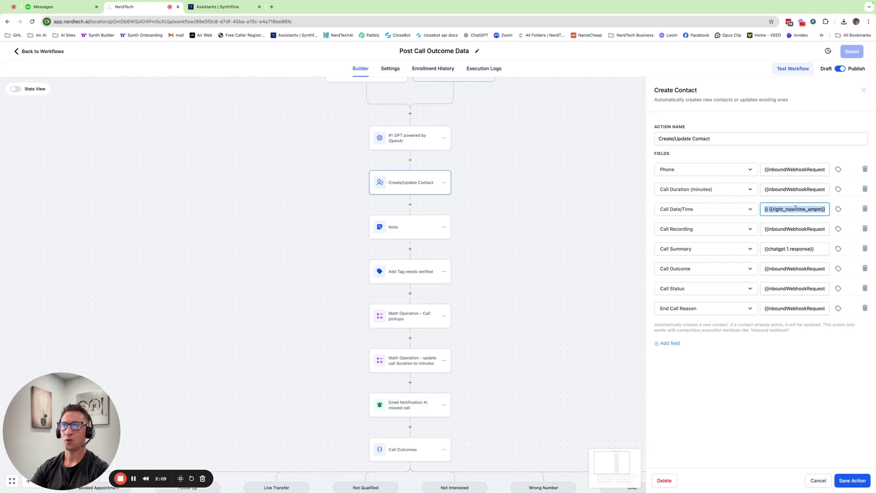
Check the Call Date/Time custom values list, then save the Create/Update Contact action unchanged
{"action": "left_click", "coordinate": [838, 209]}
{"action": "scroll", "coordinate": [817, 274], "scroll_direction": "down", "scroll_amount": 4}
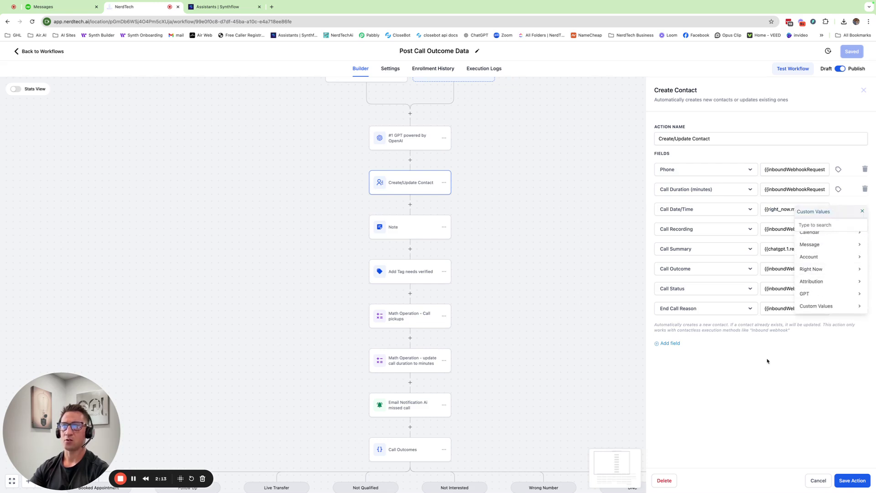
{"action": "left_click", "coordinate": [862, 211]}
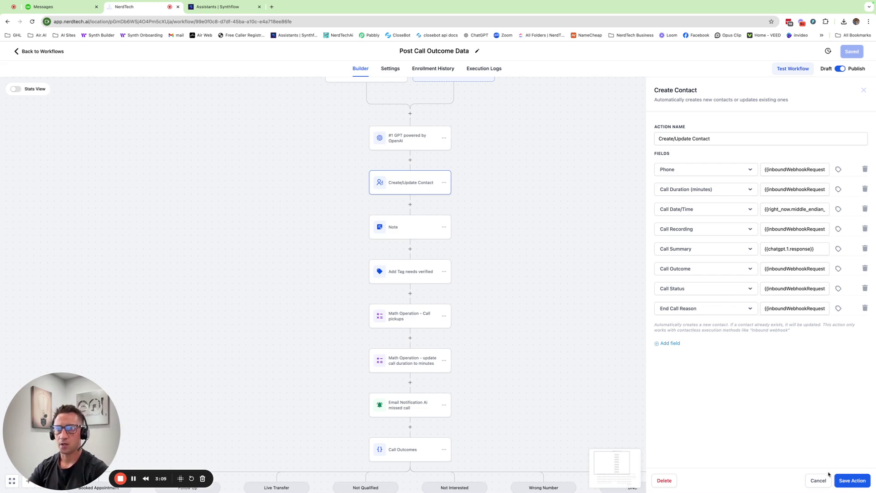
{"action": "left_click", "coordinate": [848, 484]}
{"action": "scroll", "coordinate": [548, 263], "scroll_direction": "down", "scroll_amount": 1}
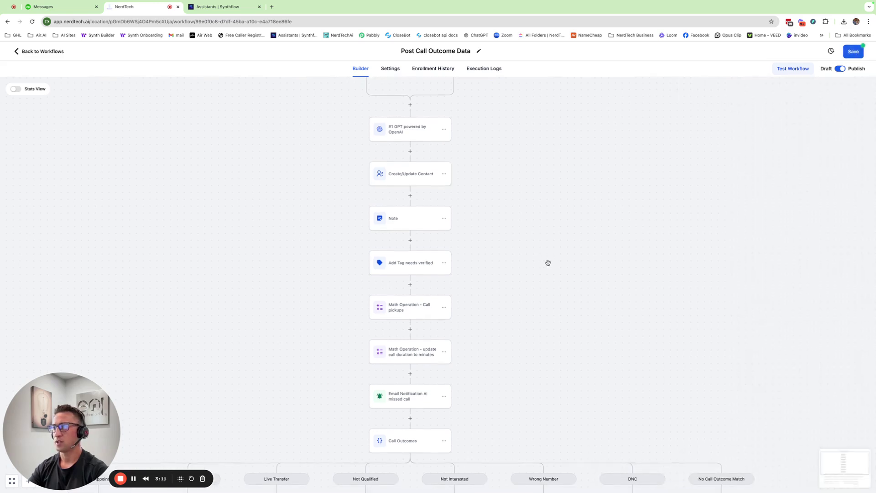
{"action": "left_click", "coordinate": [413, 158]}
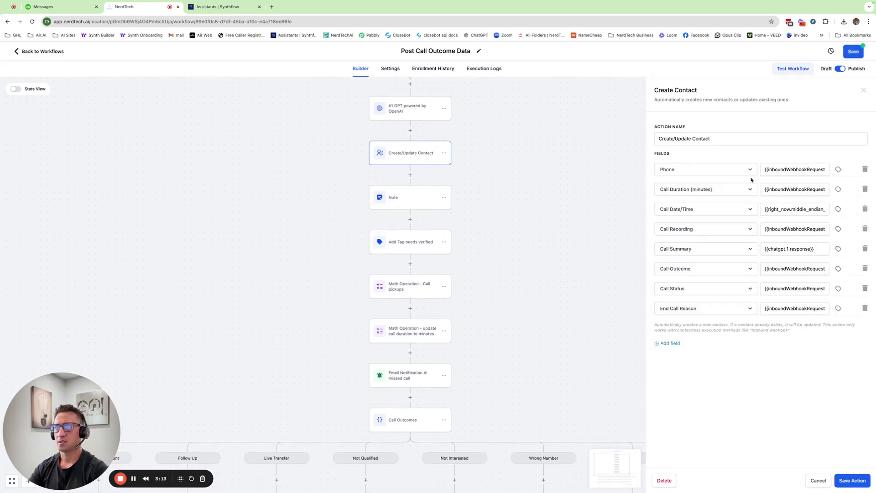
{"action": "left_click", "coordinate": [818, 482]}
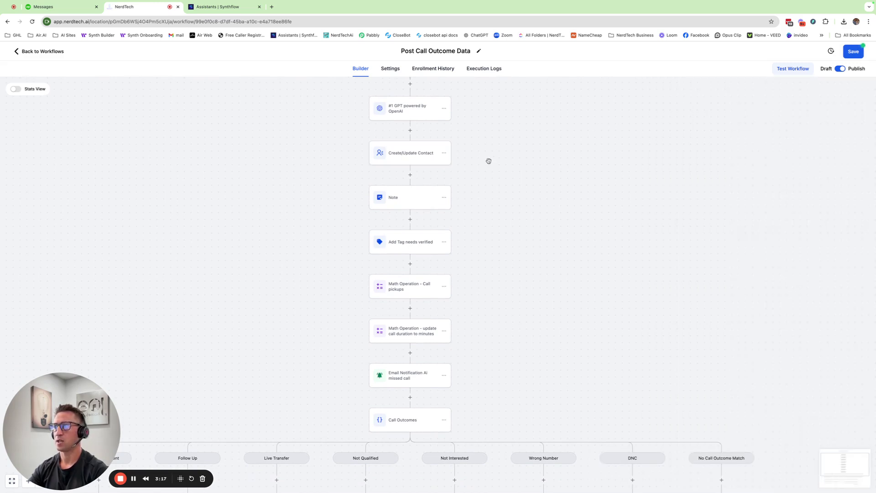
{"action": "left_click", "coordinate": [416, 200]}
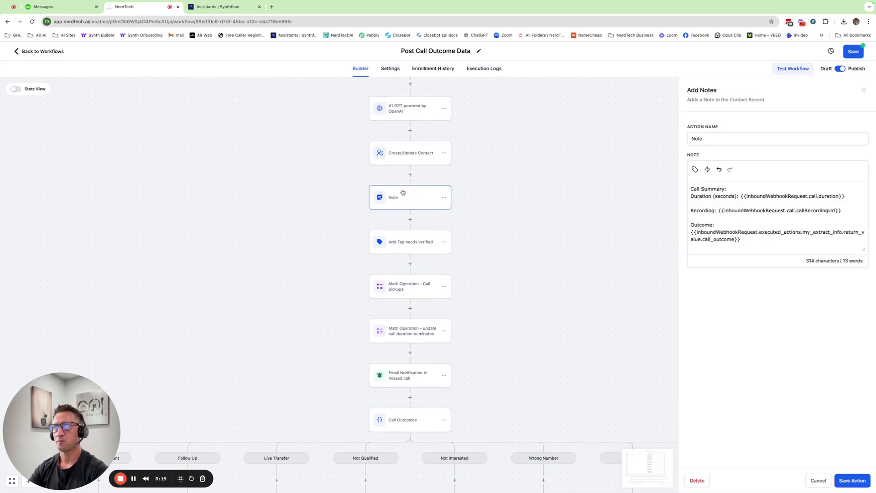
{"action": "scroll", "coordinate": [731, 213], "scroll_direction": "down", "scroll_amount": 2}
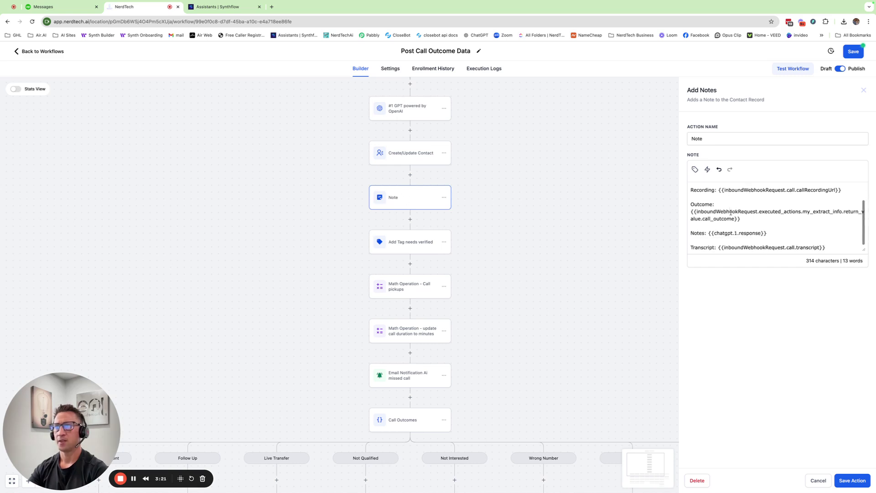
{"action": "scroll", "coordinate": [731, 212], "scroll_direction": "up", "scroll_amount": 2}
{"action": "scroll", "coordinate": [723, 213], "scroll_direction": "down", "scroll_amount": 2}
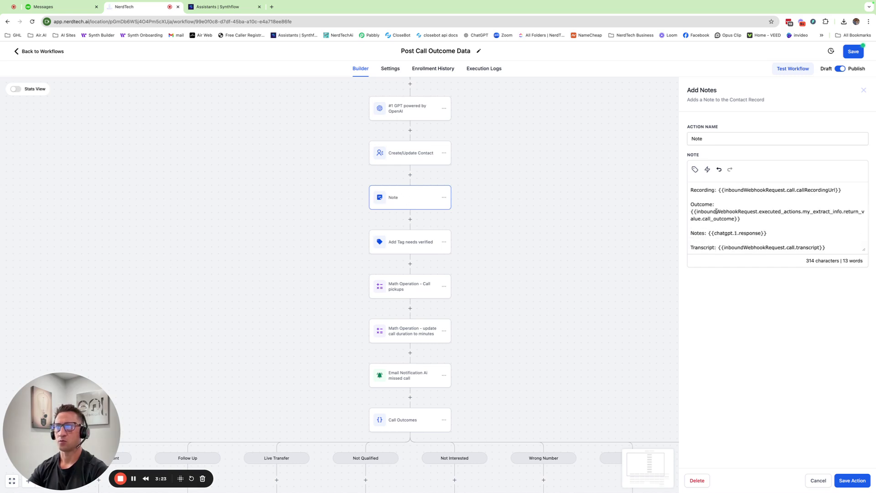
{"action": "scroll", "coordinate": [717, 211], "scroll_direction": "up", "scroll_amount": 2}
{"action": "scroll", "coordinate": [715, 211], "scroll_direction": "down", "scroll_amount": 2}
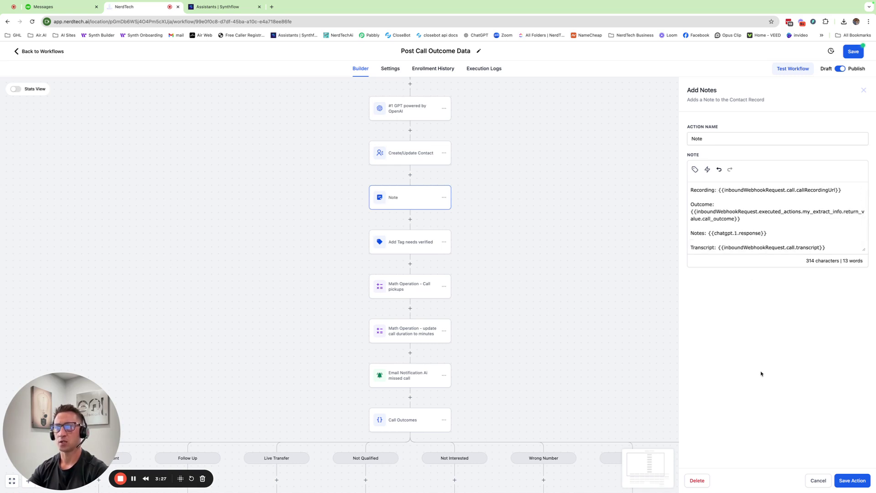
{"action": "left_click", "coordinate": [817, 482]}
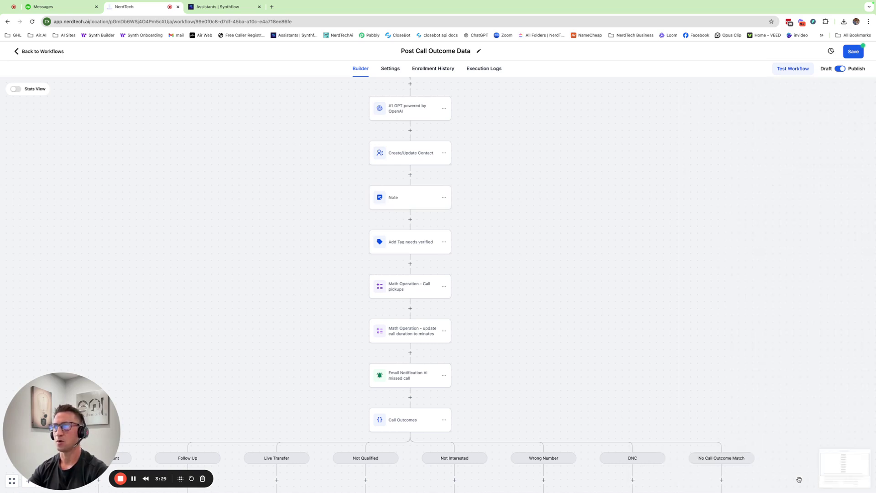
{"action": "left_click", "coordinate": [400, 155]}
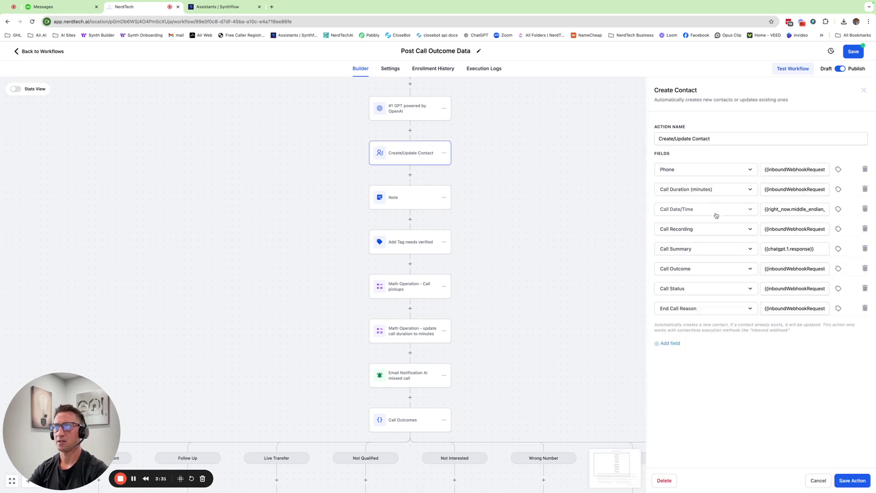
{"action": "left_click", "coordinate": [816, 481]}
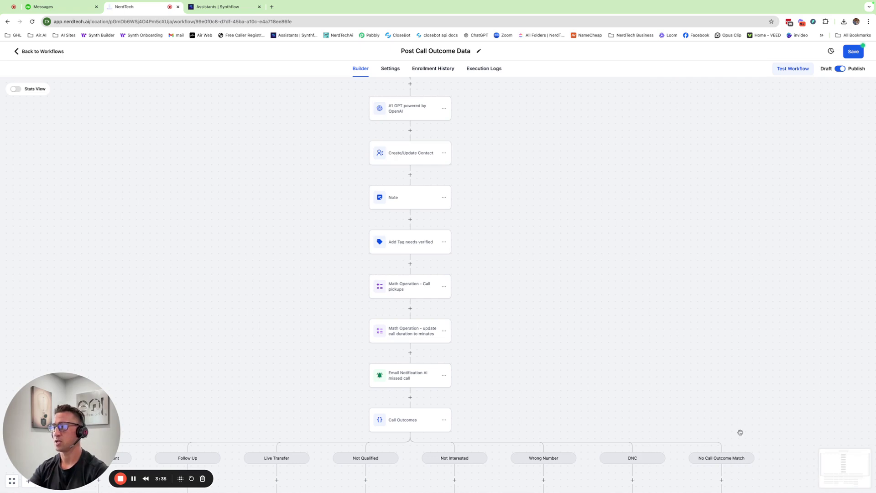
Review and cancel the Add Tag needs verified step and the Call pickups (Add 1) math step
{"action": "scroll", "coordinate": [675, 400], "scroll_direction": "down", "scroll_amount": 2}
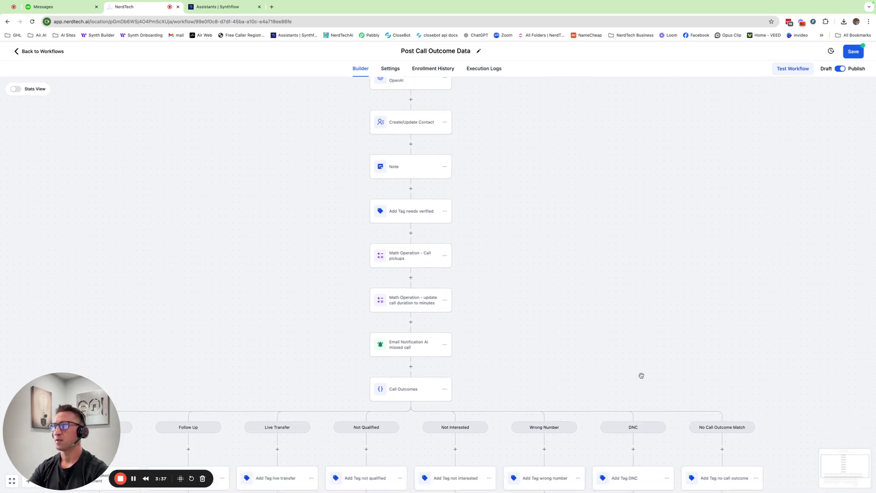
{"action": "scroll", "coordinate": [640, 374], "scroll_direction": "down", "scroll_amount": 1}
{"action": "scroll", "coordinate": [477, 187], "scroll_direction": "down", "scroll_amount": 1}
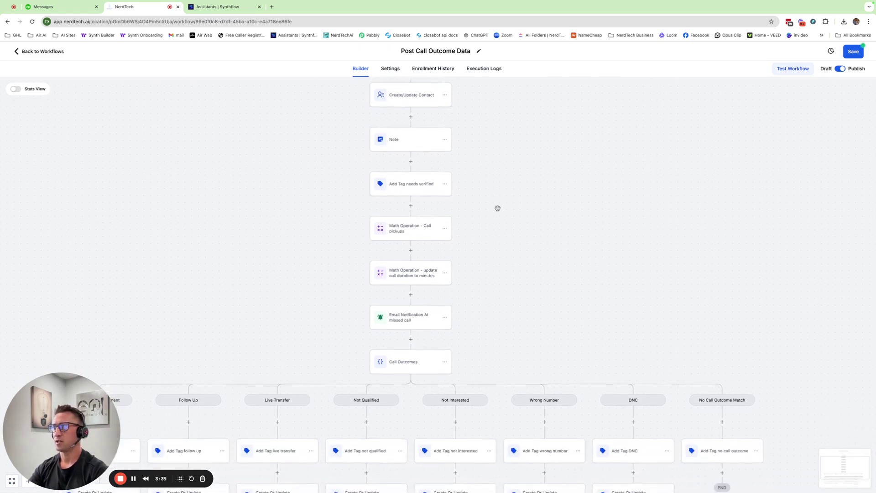
{"action": "left_click", "coordinate": [407, 174]}
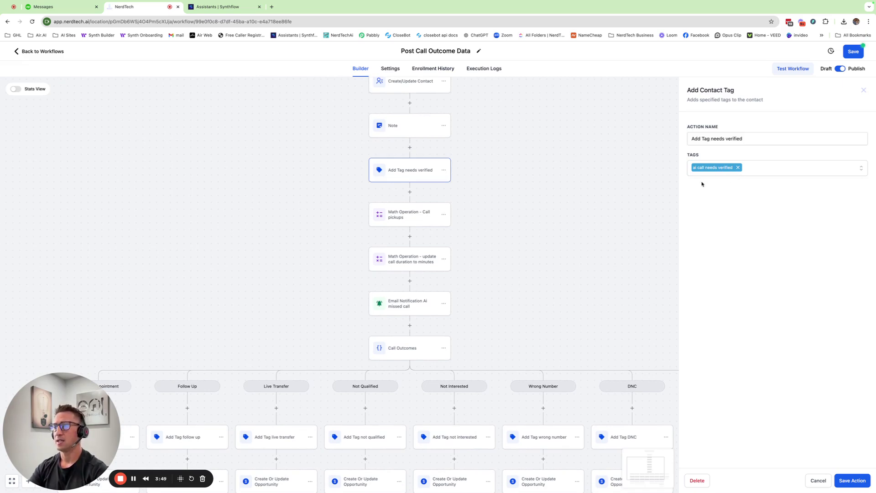
{"action": "left_click", "coordinate": [818, 486]}
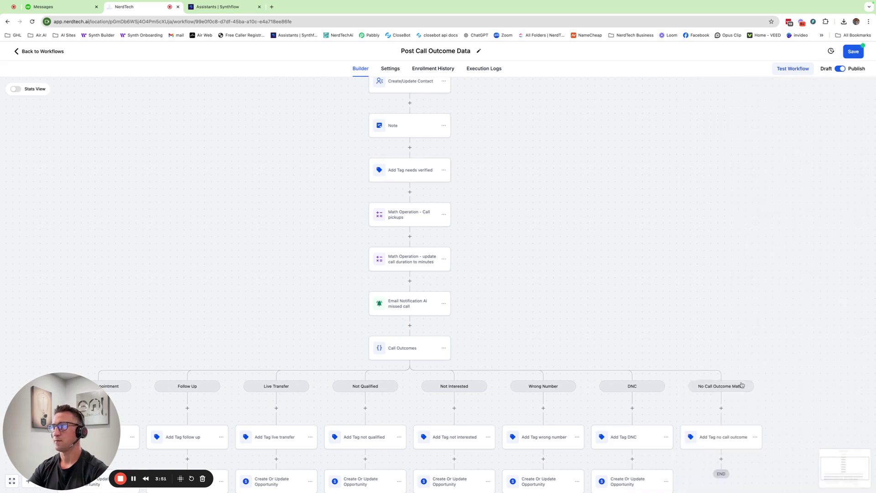
{"action": "left_click", "coordinate": [403, 219]}
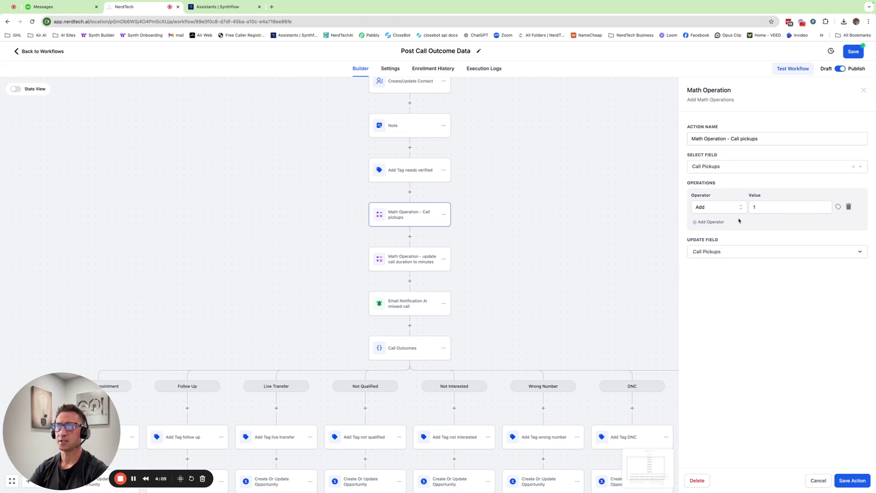
{"action": "left_click", "coordinate": [817, 481]}
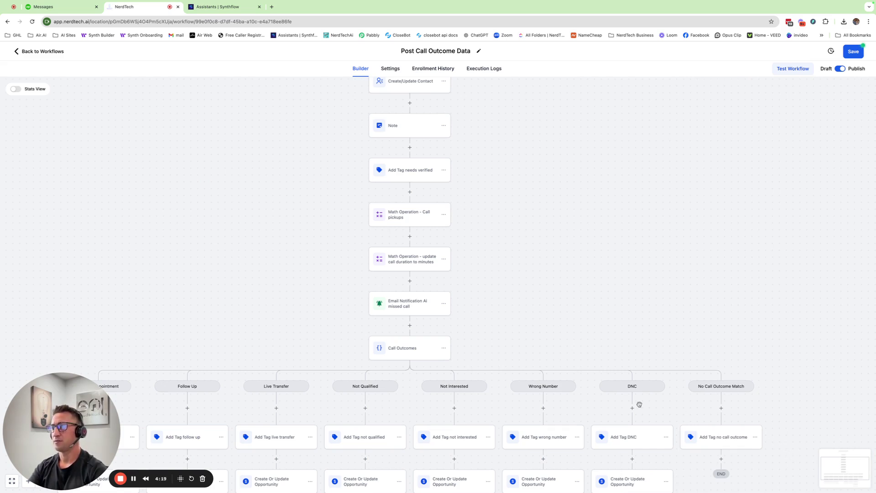
{"action": "left_click", "coordinate": [403, 261]}
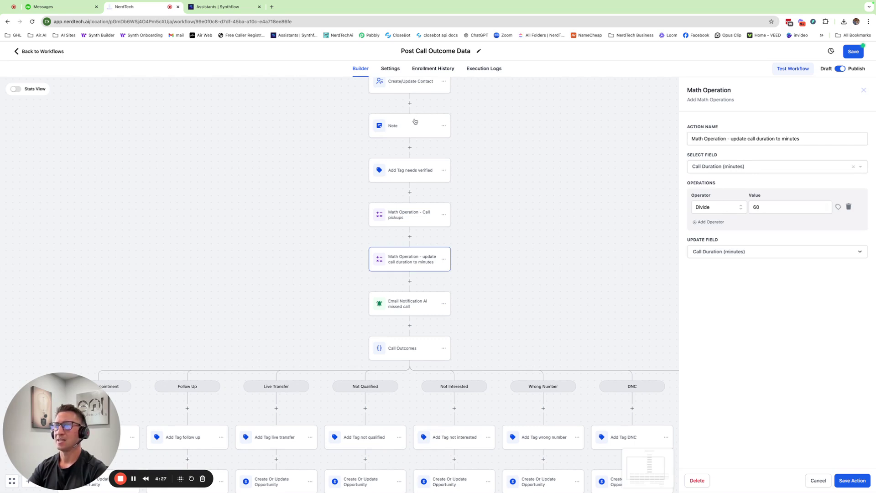
{"action": "scroll", "coordinate": [415, 123], "scroll_direction": "up", "scroll_amount": 2}
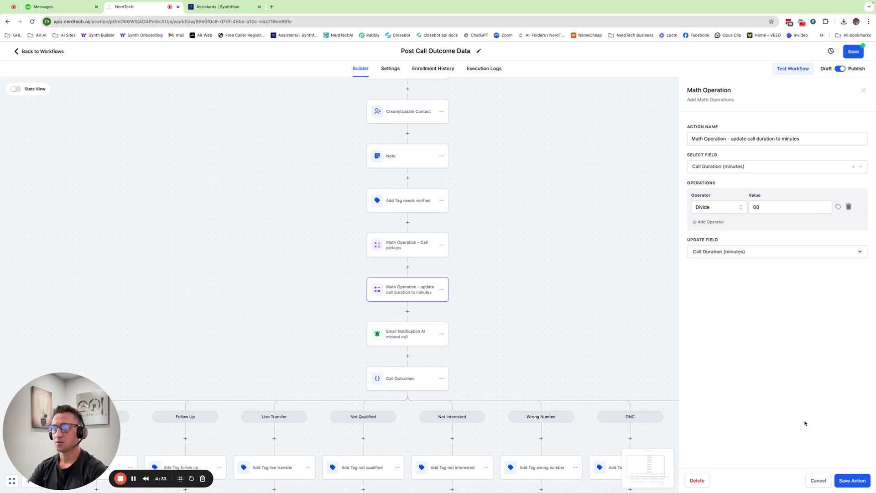
{"action": "left_click", "coordinate": [817, 480]}
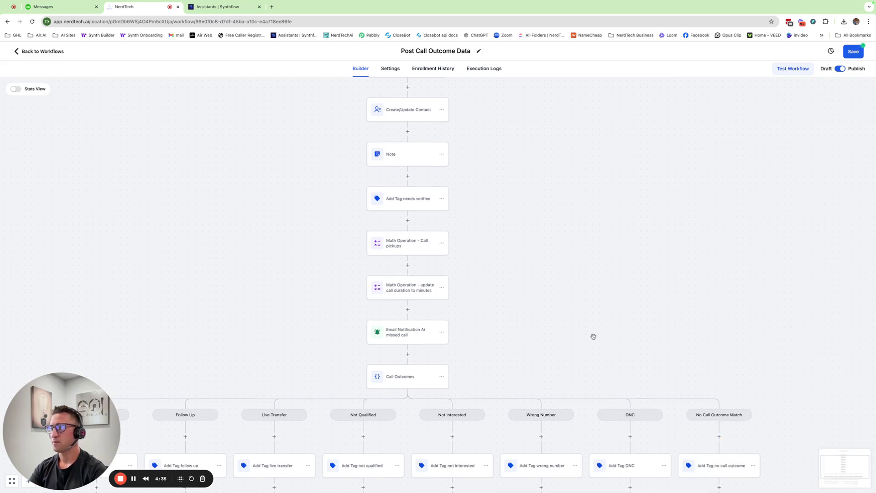
{"action": "left_click_drag", "start_coordinate": [593, 334], "coordinate": [593, 252]}
{"action": "left_click", "coordinate": [399, 236]}
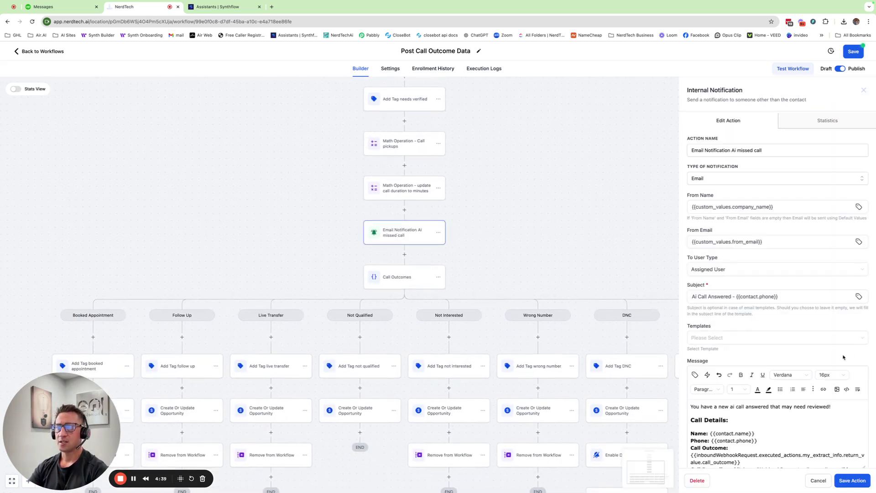
{"action": "scroll", "coordinate": [844, 357], "scroll_direction": "down", "scroll_amount": 1}
{"action": "scroll", "coordinate": [776, 401], "scroll_direction": "down", "scroll_amount": 1}
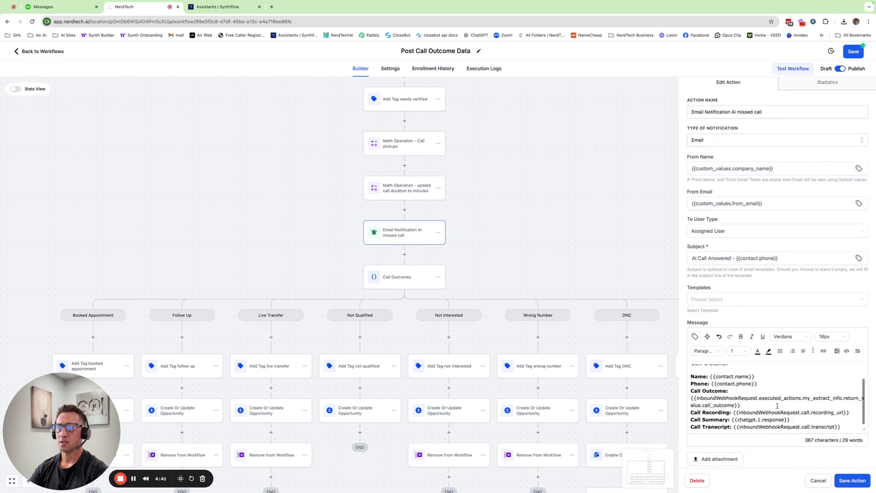
{"action": "scroll", "coordinate": [777, 405], "scroll_direction": "up", "scroll_amount": 1}
{"action": "scroll", "coordinate": [777, 405], "scroll_direction": "down", "scroll_amount": 1}
{"action": "scroll", "coordinate": [758, 388], "scroll_direction": "down", "scroll_amount": 2}
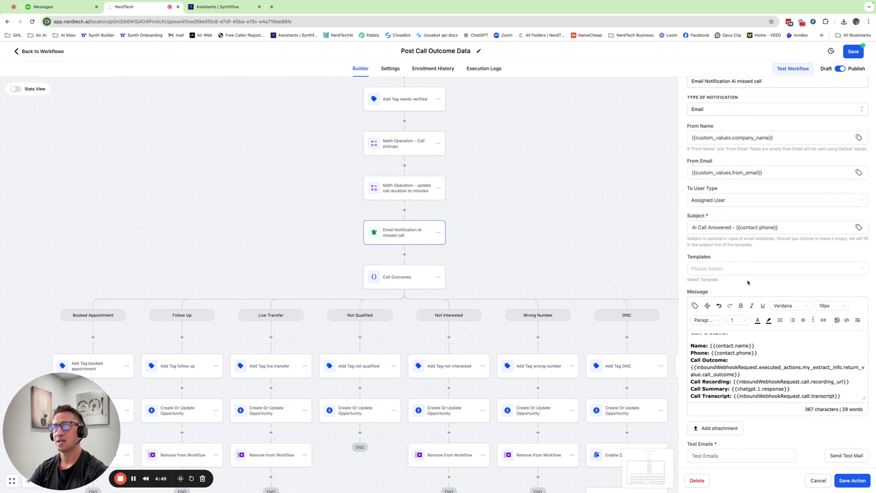
{"action": "left_click", "coordinate": [815, 483]}
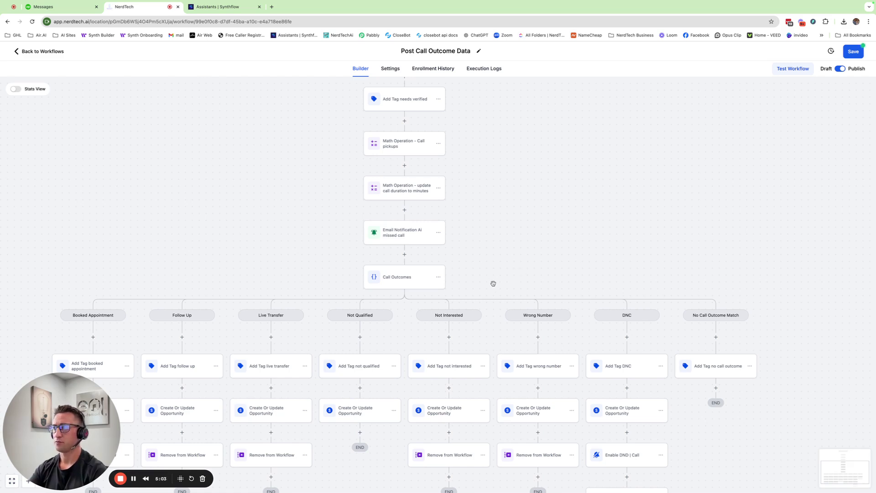
{"action": "left_click_drag", "start_coordinate": [493, 284], "coordinate": [513, 162]}
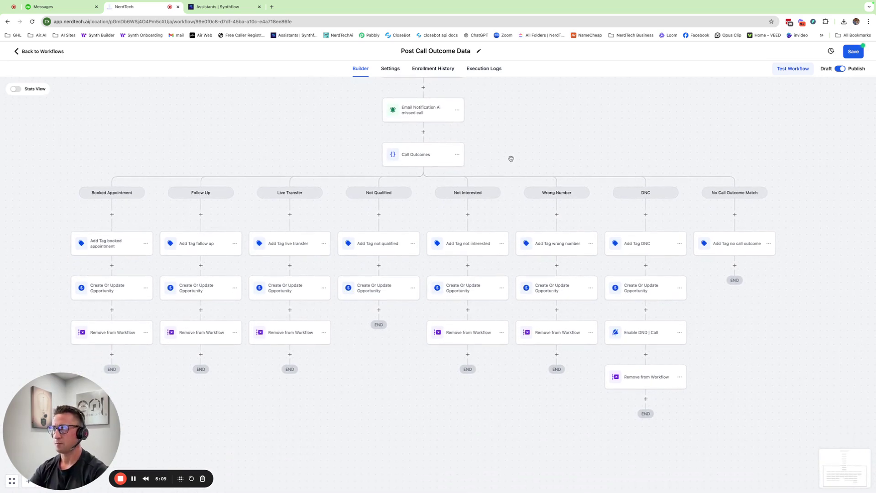
{"action": "left_click", "coordinate": [429, 159]}
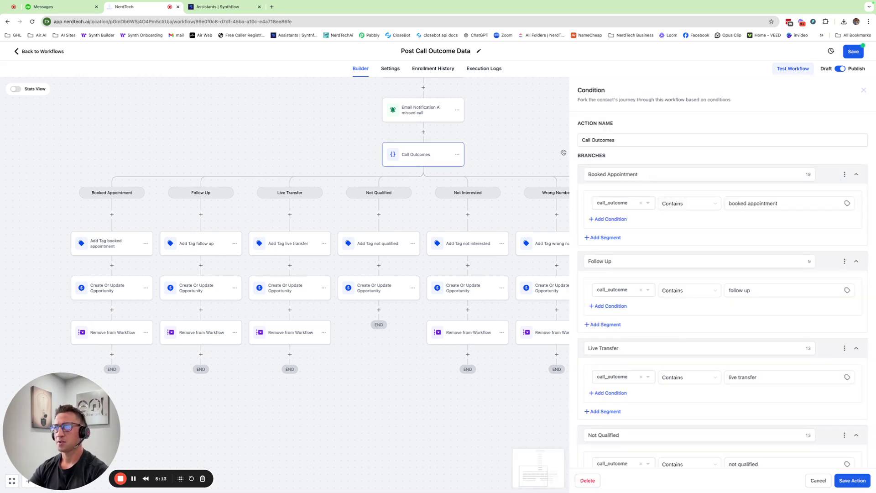
{"action": "left_click", "coordinate": [641, 174]}
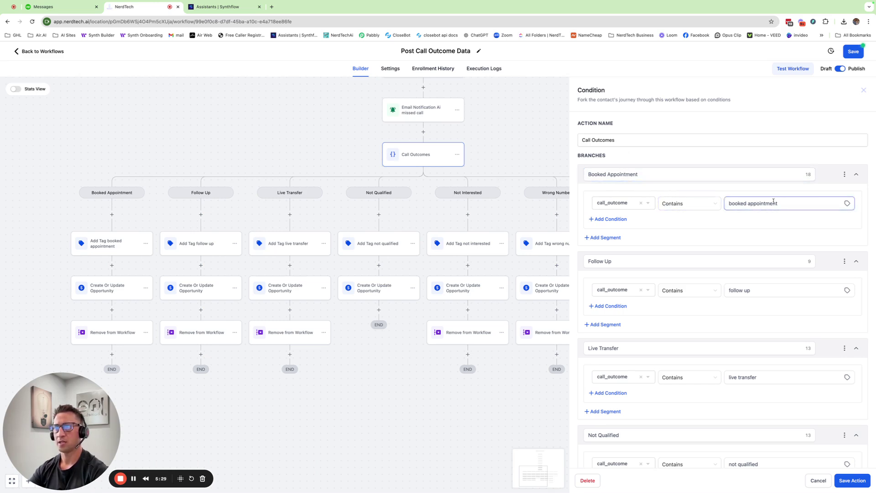
{"action": "scroll", "coordinate": [763, 239], "scroll_direction": "down", "scroll_amount": 3}
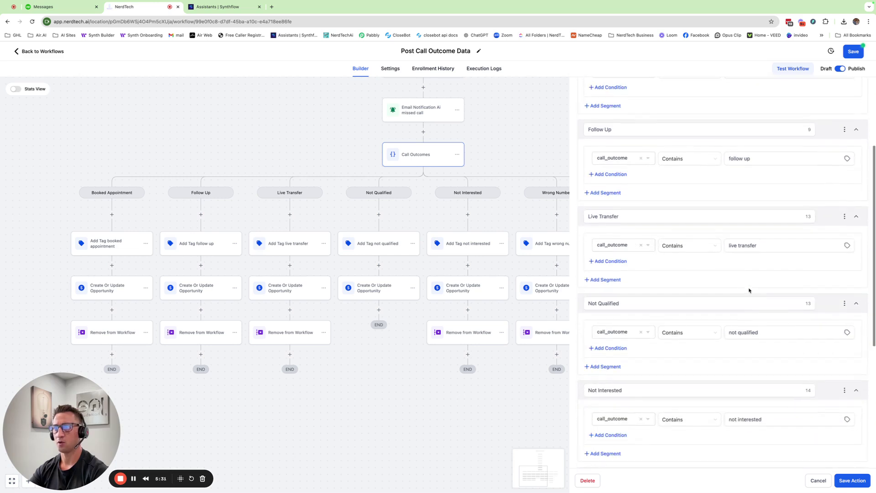
{"action": "left_click", "coordinate": [818, 483]}
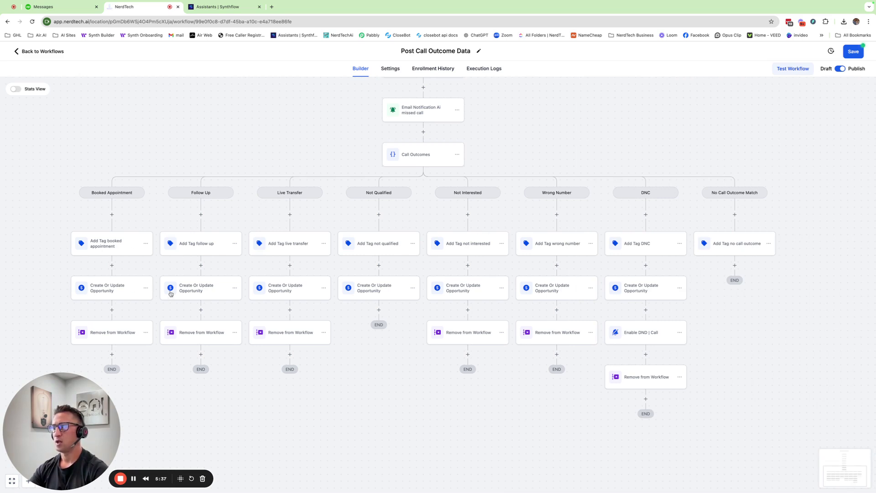
{"action": "scroll", "coordinate": [401, 289], "scroll_direction": "down", "scroll_amount": 1}
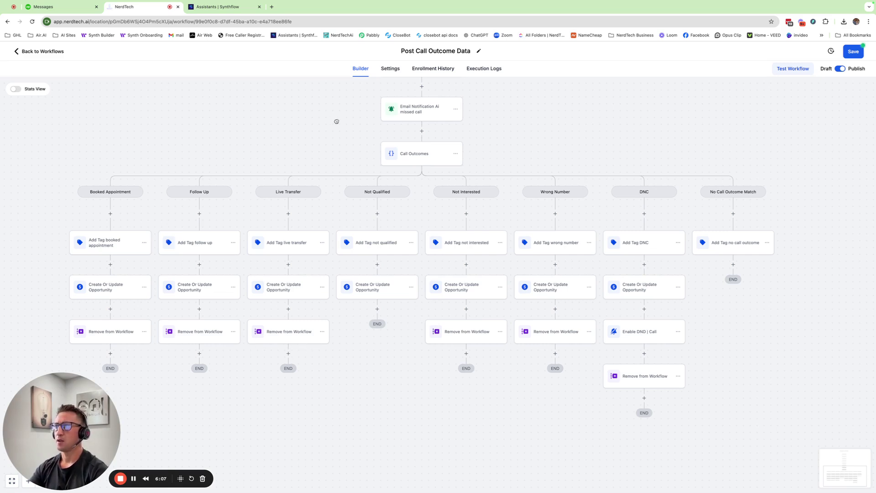
{"action": "left_click_drag", "start_coordinate": [337, 121], "coordinate": [328, 288]}
{"action": "left_click_drag", "start_coordinate": [309, 152], "coordinate": [317, 327]}
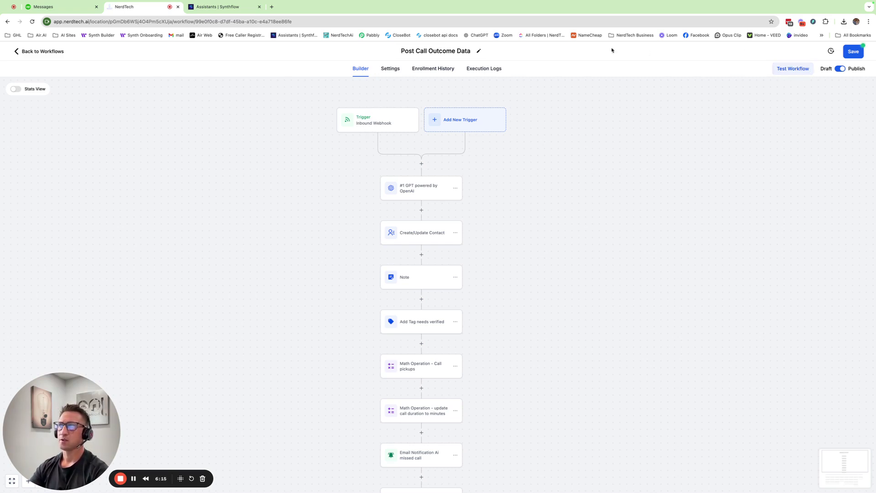
Switch to Synthflow and open the REI Follow Up assistant's Deployment settings
{"action": "left_click", "coordinate": [214, 6]}
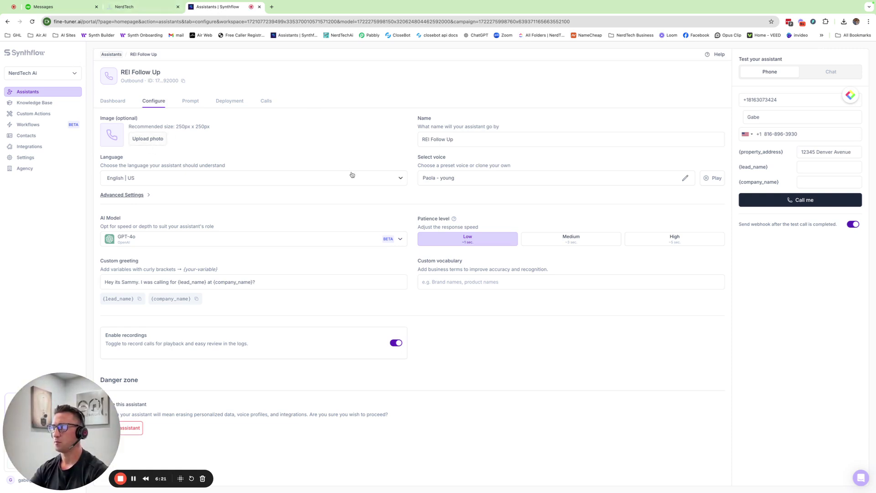
{"action": "scroll", "coordinate": [351, 172], "scroll_direction": "down", "scroll_amount": 1}
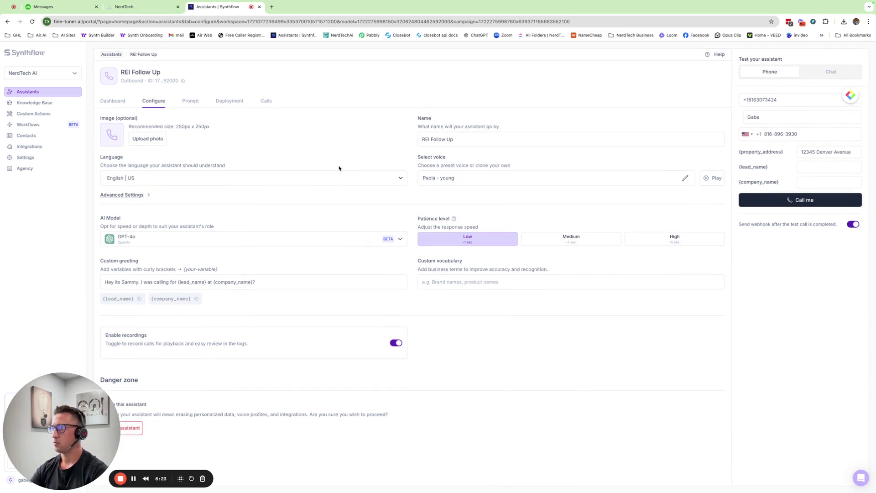
{"action": "scroll", "coordinate": [270, 248], "scroll_direction": "up", "scroll_amount": 1}
{"action": "scroll", "coordinate": [270, 248], "scroll_direction": "down", "scroll_amount": 1}
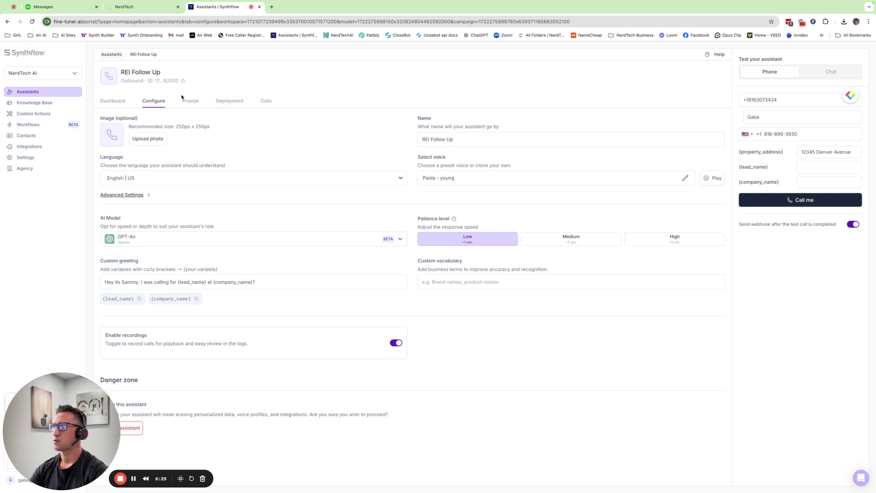
{"action": "left_click", "coordinate": [236, 104]}
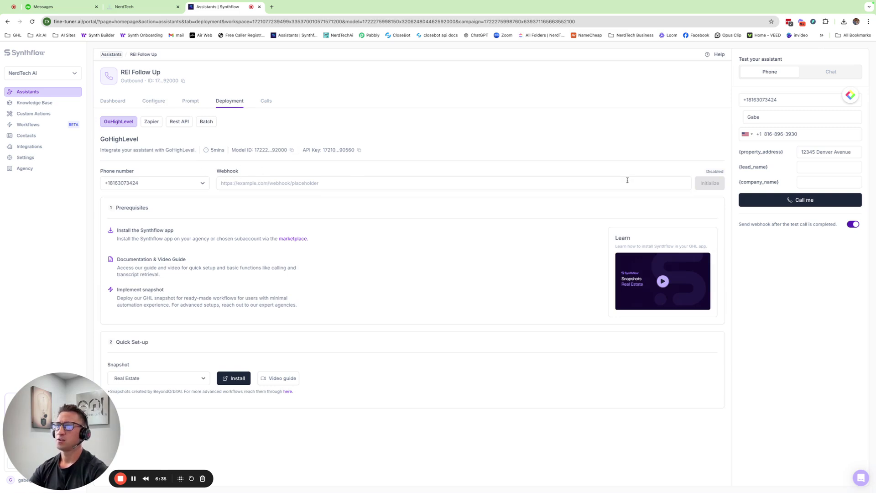
Back in NerdTech, review the Inbound Webhook trigger and abandon adding a second inbound trigger
{"action": "left_click", "coordinate": [133, 7]}
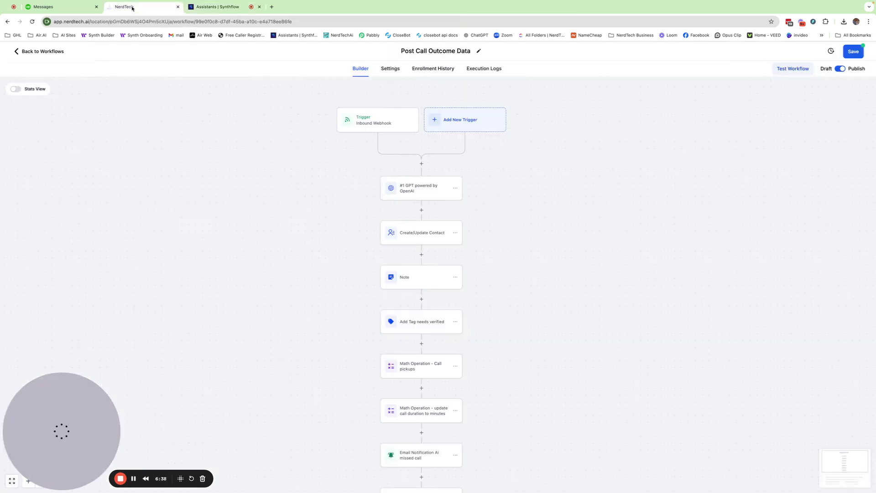
{"action": "left_click", "coordinate": [376, 124]}
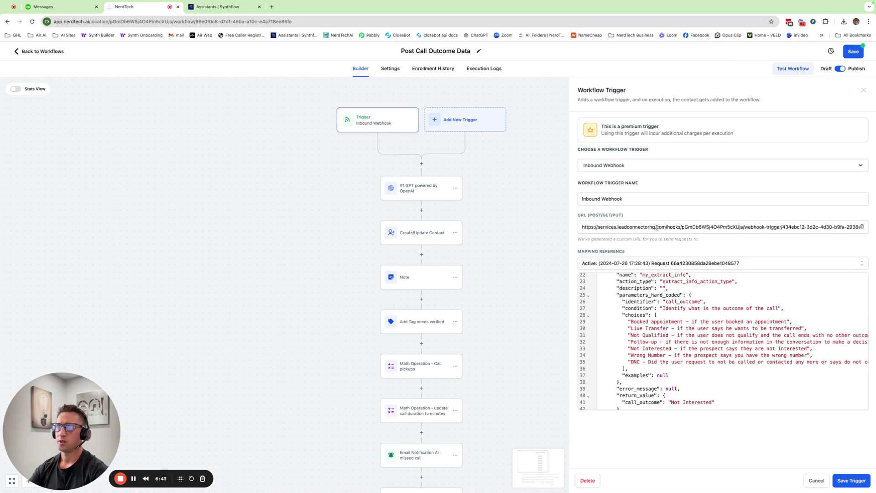
{"action": "left_click", "coordinate": [810, 481]}
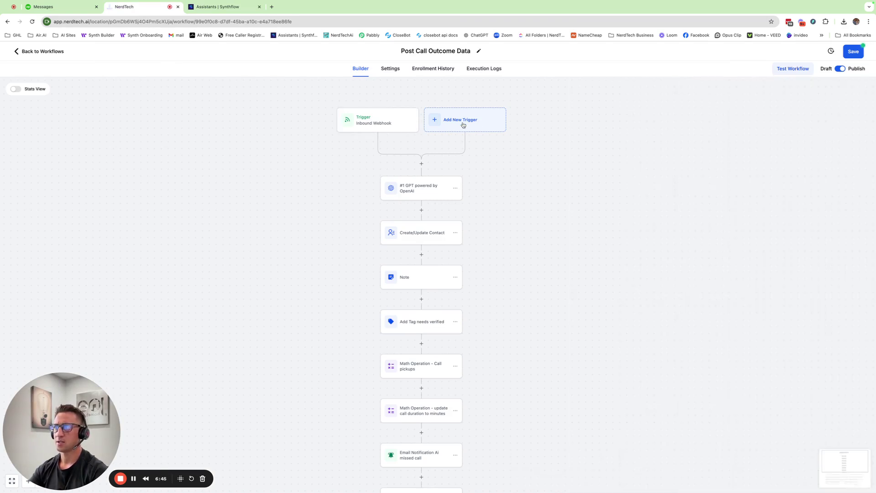
{"action": "left_click", "coordinate": [462, 123]}
{"action": "type", "text": "in"}
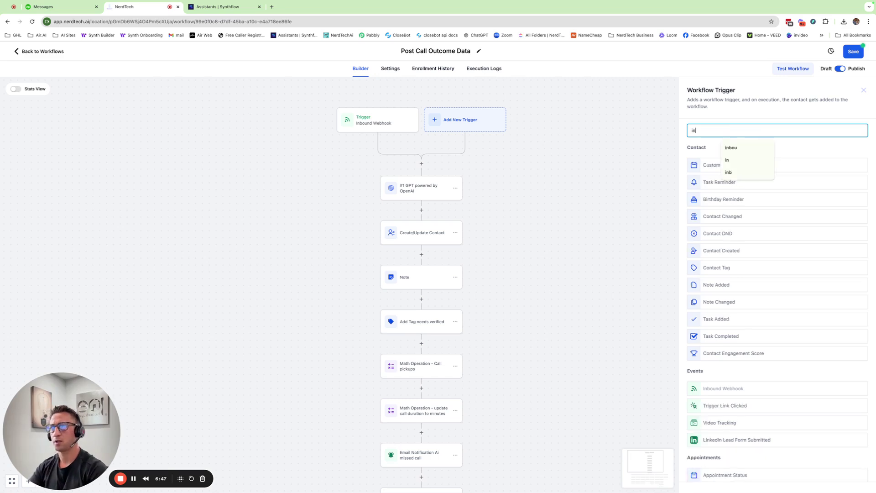
{"action": "type", "text": "bou"}
{"action": "left_click", "coordinate": [750, 167]}
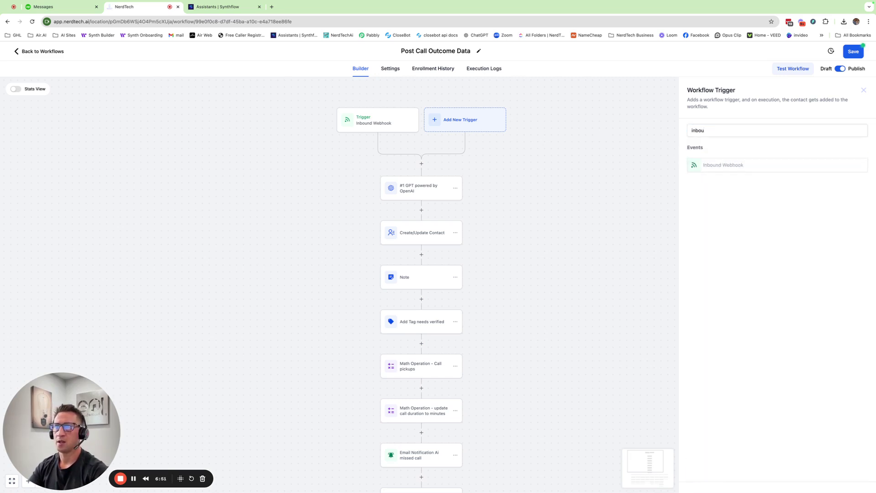
{"action": "left_click", "coordinate": [864, 90]}
Reopen the Inbound Webhook trigger, check its received requests, and copy the webhook URL
{"action": "left_click", "coordinate": [383, 124]}
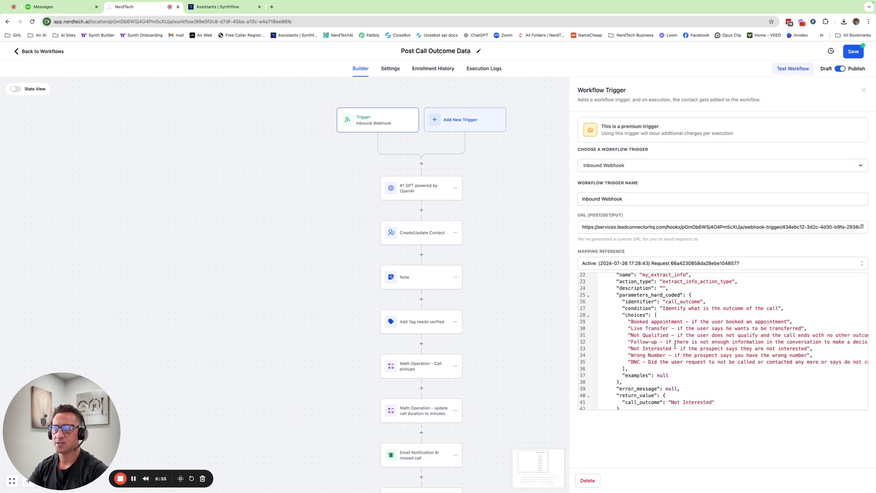
{"action": "left_click", "coordinate": [695, 267]}
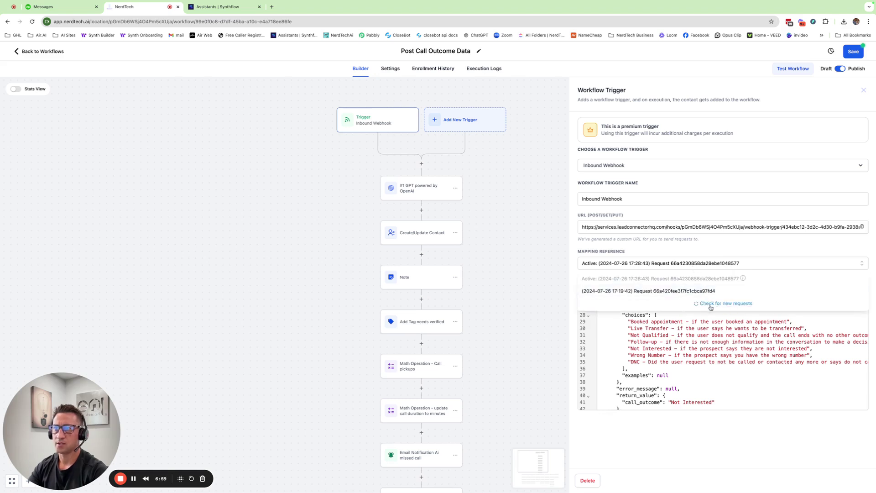
{"action": "left_click", "coordinate": [736, 251]}
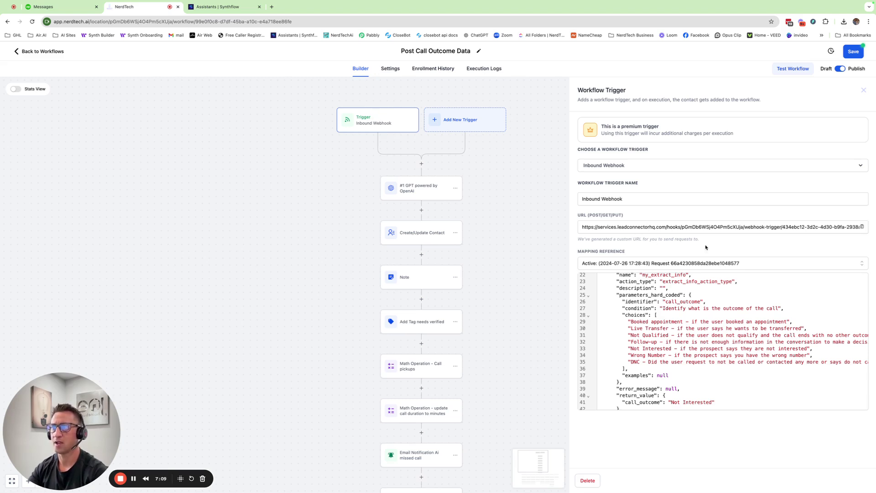
{"action": "left_click", "coordinate": [754, 265]}
{"action": "left_click", "coordinate": [738, 257]}
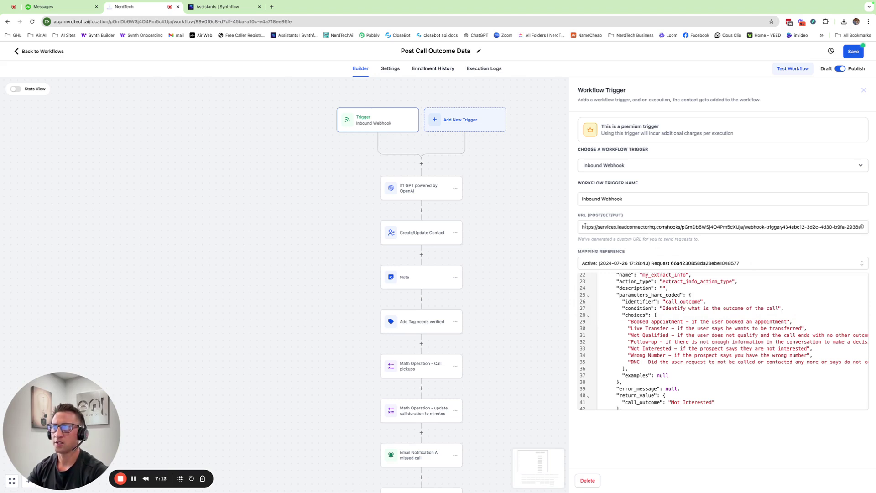
{"action": "left_click_drag", "start_coordinate": [584, 226], "coordinate": [867, 227]}
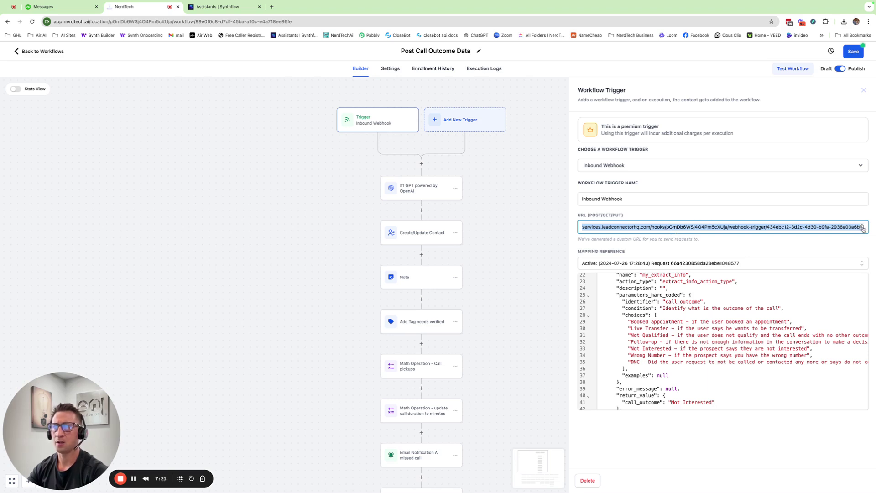
{"action": "left_click", "coordinate": [862, 228]}
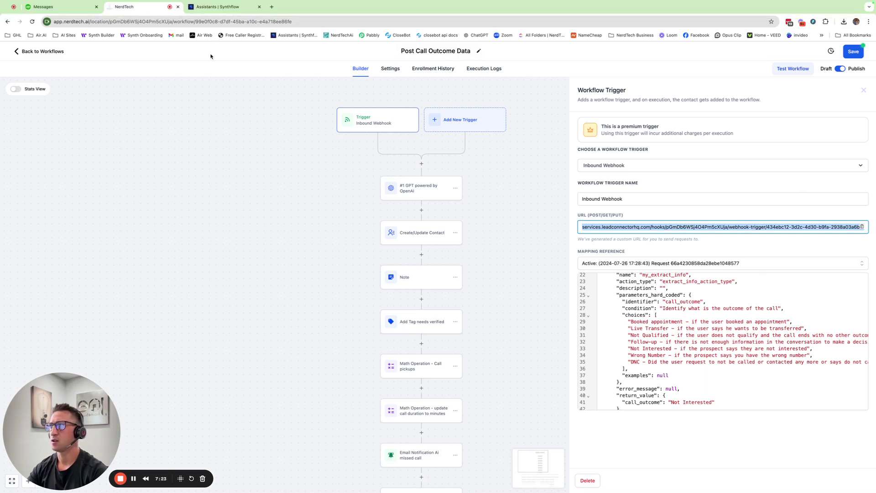
{"action": "left_click", "coordinate": [215, 7]}
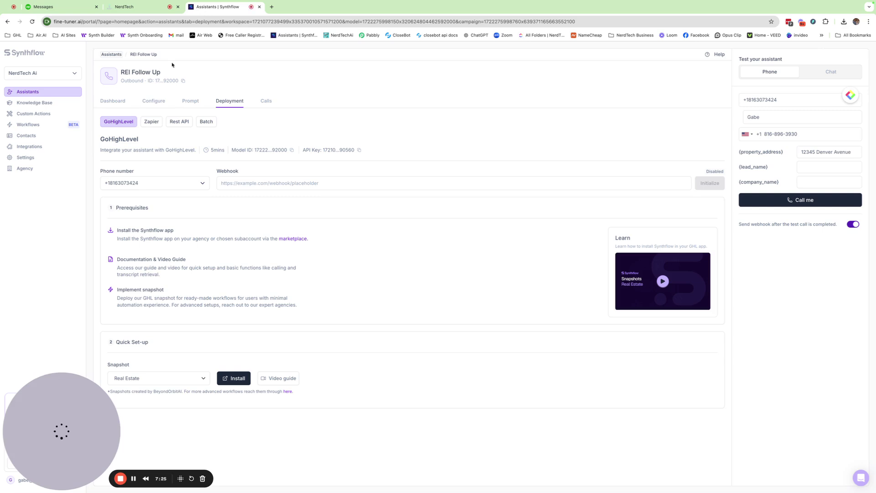
{"action": "left_click", "coordinate": [252, 184]}
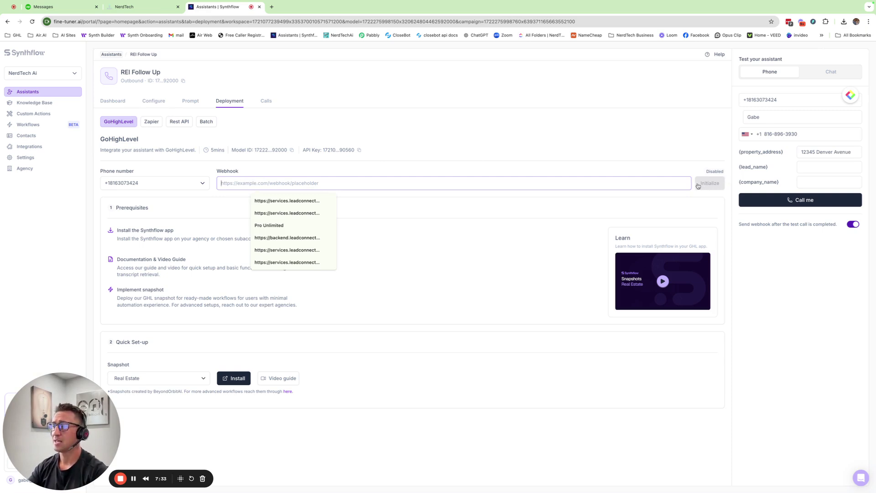
{"action": "left_click", "coordinate": [140, 11]}
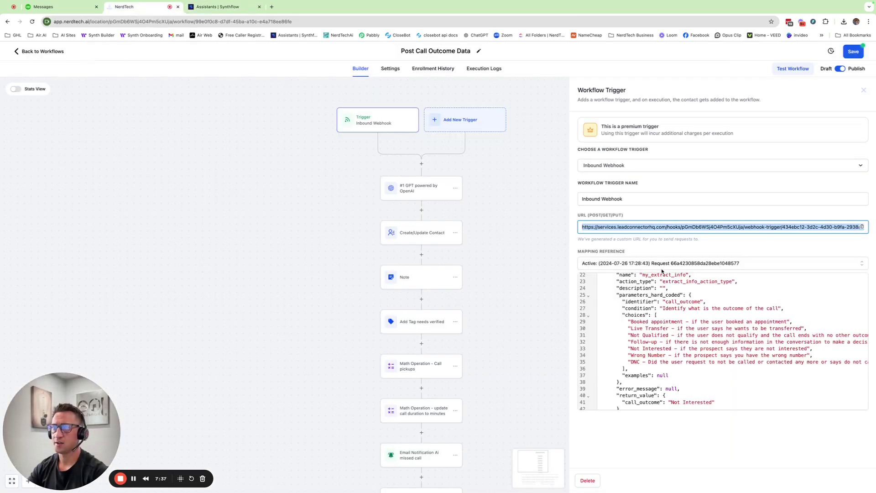
Check the Mapping Reference requests, then close the Inbound Webhook trigger settings
{"action": "left_click", "coordinate": [664, 265]}
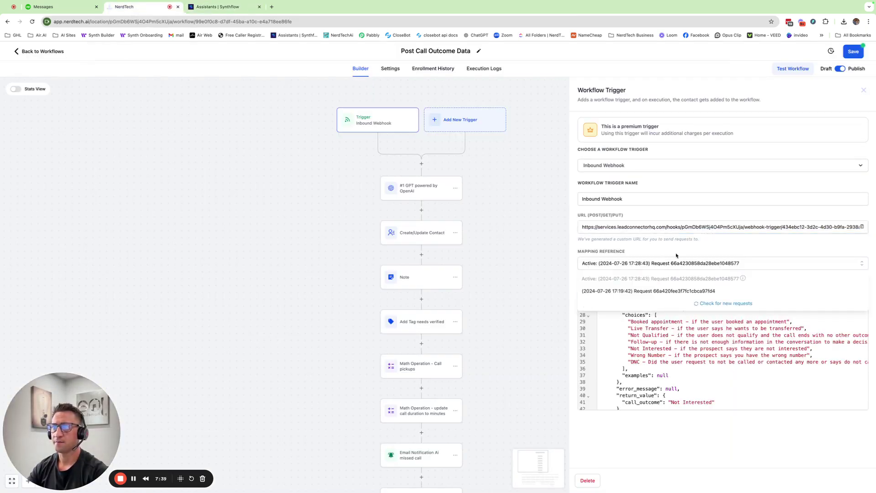
{"action": "left_click", "coordinate": [676, 255]}
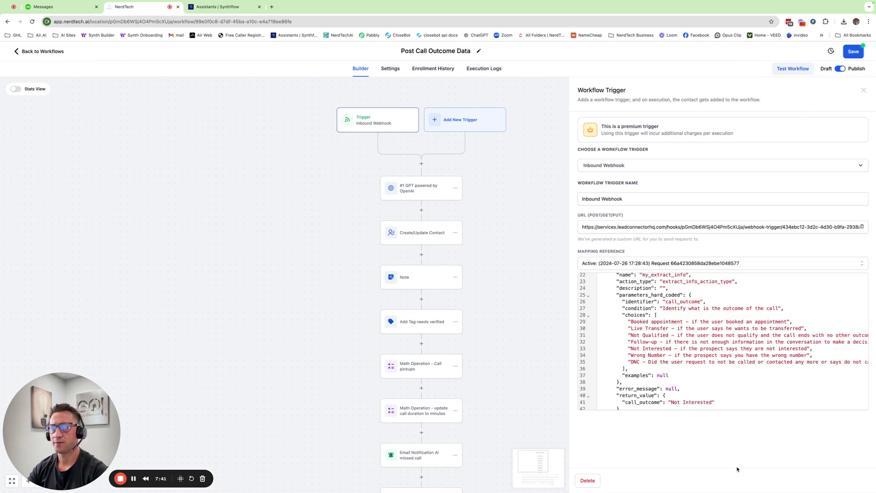
{"action": "left_click", "coordinate": [864, 89]}
{"action": "left_click", "coordinate": [373, 123]}
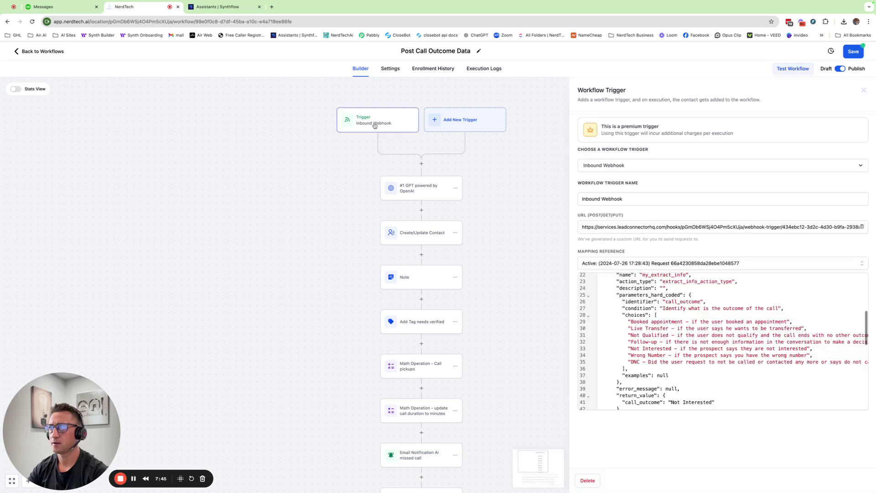
{"action": "left_click", "coordinate": [863, 90]}
Reload the workflow page, confirming the warning, and re-save the Inbound Webhook trigger
{"action": "left_click", "coordinate": [33, 21]}
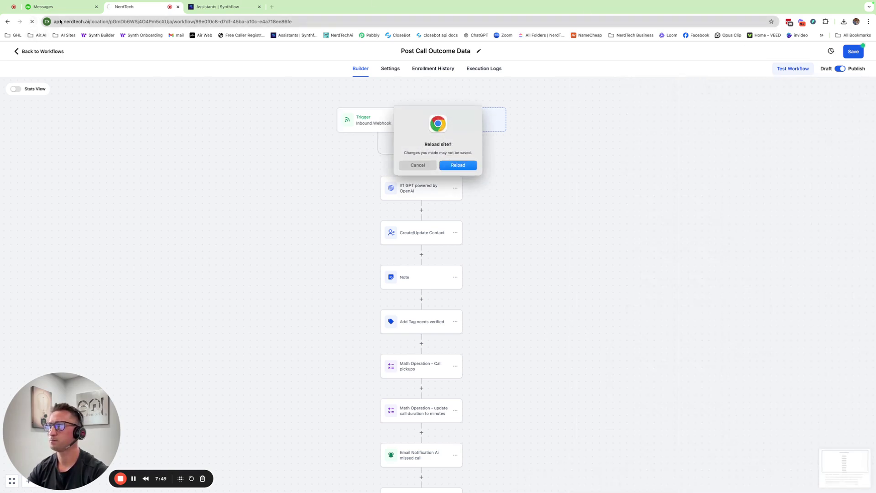
{"action": "left_click", "coordinate": [468, 167]}
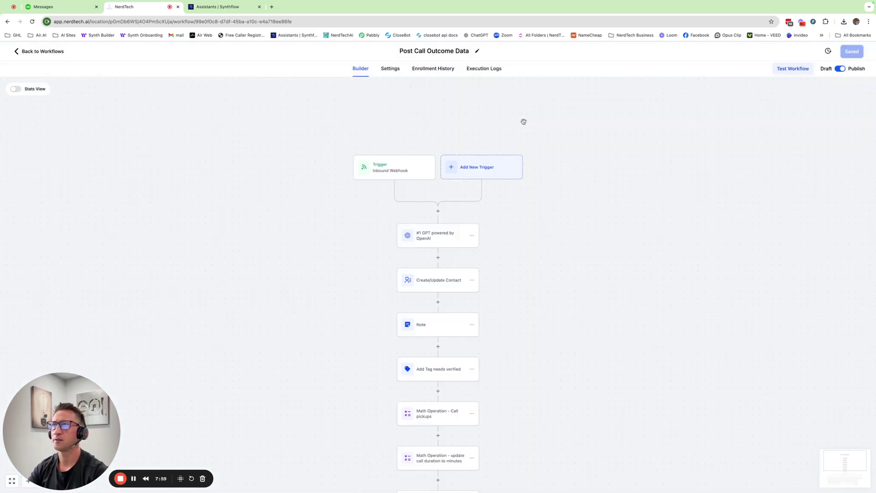
{"action": "left_click", "coordinate": [386, 171]}
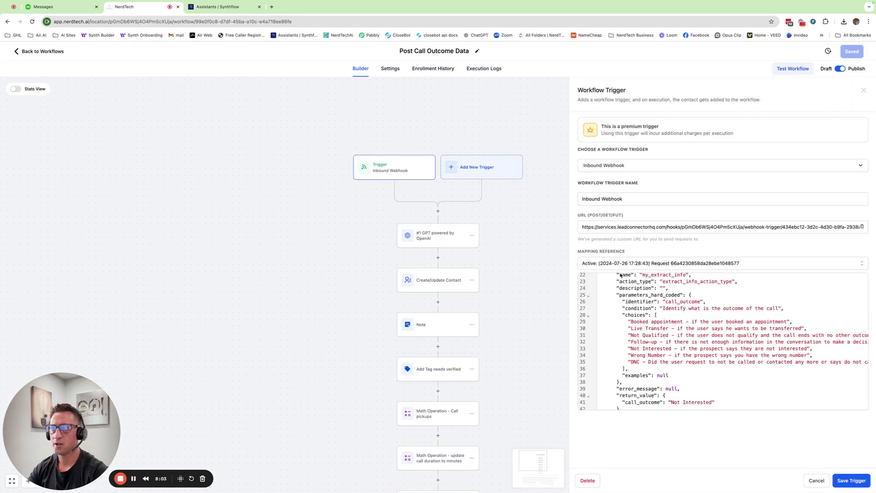
{"action": "left_click", "coordinate": [845, 481]}
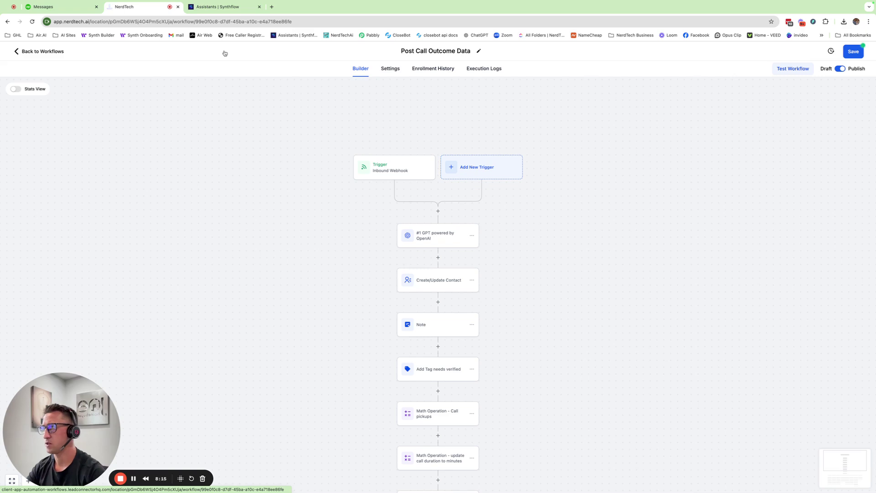
Switch to Synthflow and show the REI Follow Up assistant's Prompt tab
{"action": "left_click", "coordinate": [219, 7]}
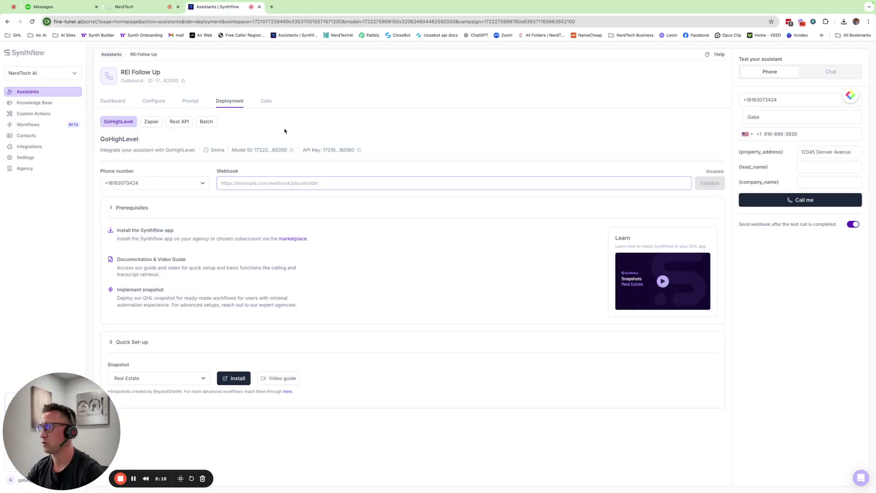
{"action": "left_click", "coordinate": [192, 101]}
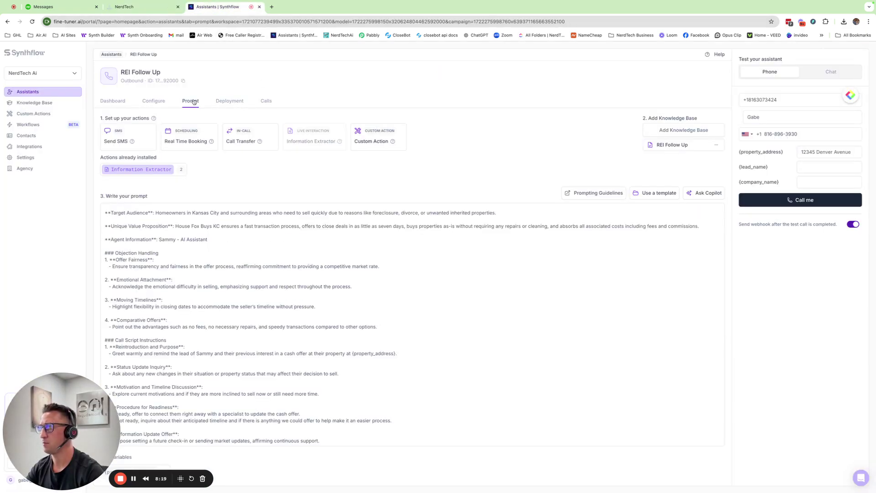
Remove the lead_qualification and call_outcome Information Extractor actions from the prompt
{"action": "left_click", "coordinate": [149, 171]}
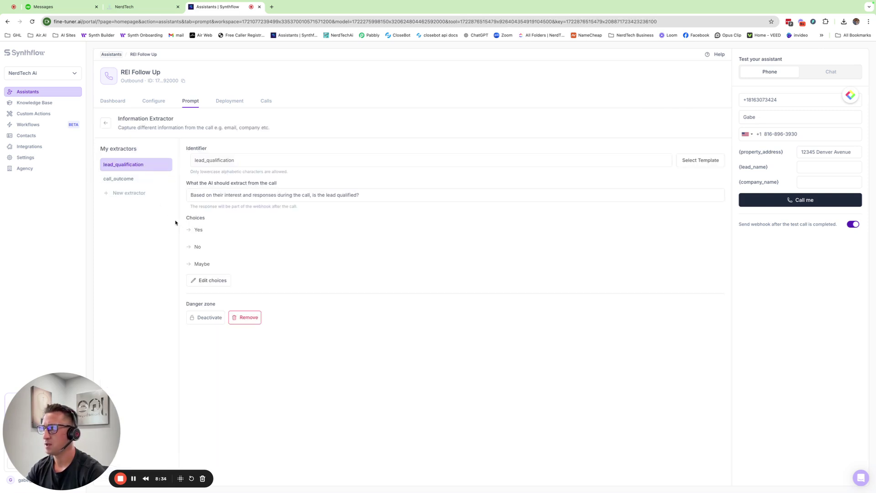
{"action": "left_click", "coordinate": [241, 317]}
{"action": "left_click", "coordinate": [479, 159]}
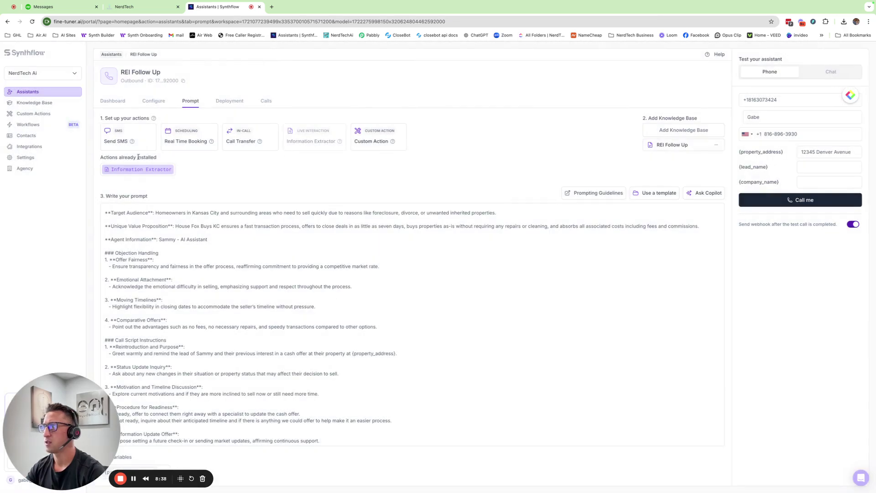
{"action": "left_click", "coordinate": [145, 173]}
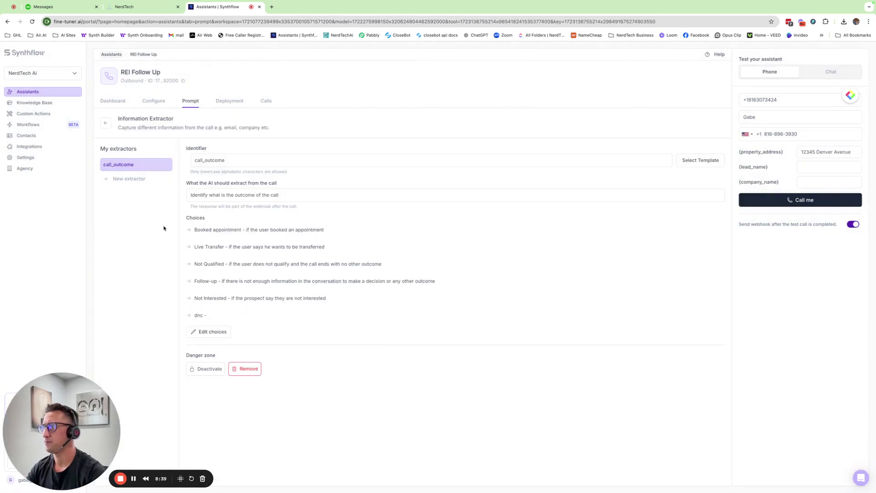
{"action": "left_click", "coordinate": [248, 369]}
{"action": "left_click", "coordinate": [491, 160]}
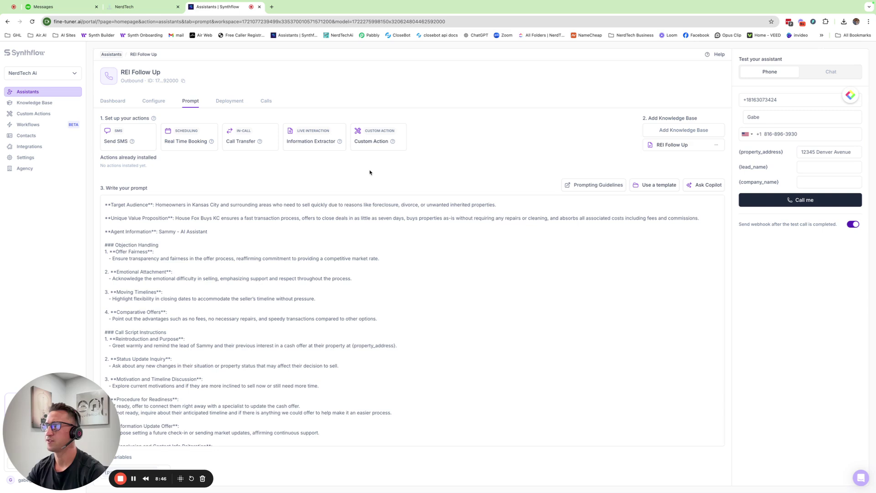
Add a single-choice Information Extractor filled from the call_outcome template
{"action": "left_click", "coordinate": [315, 144]}
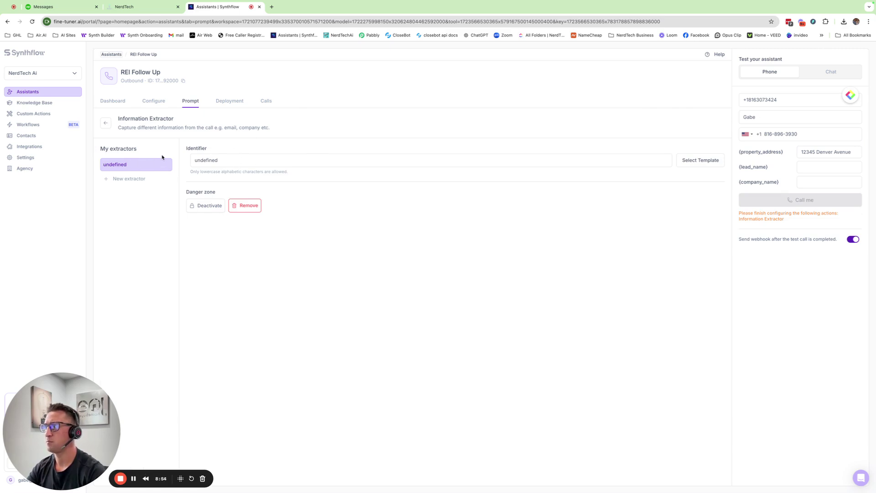
{"action": "left_click", "coordinate": [117, 180]}
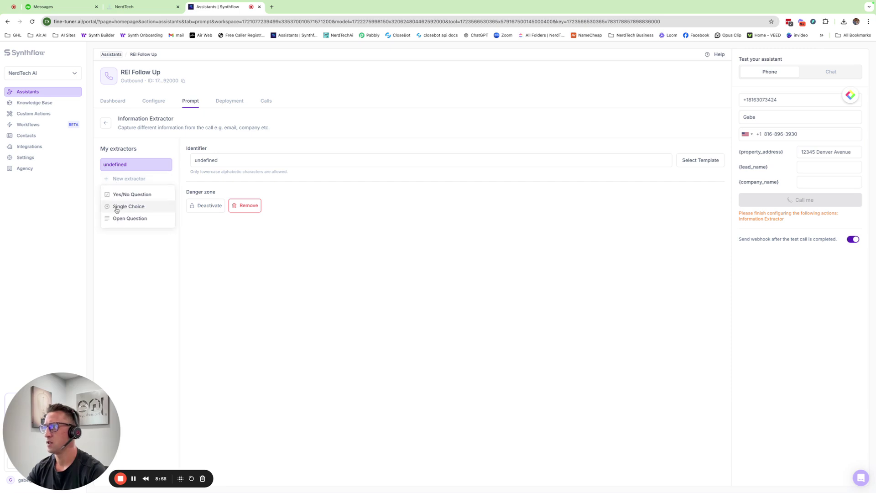
{"action": "left_click", "coordinate": [129, 208]}
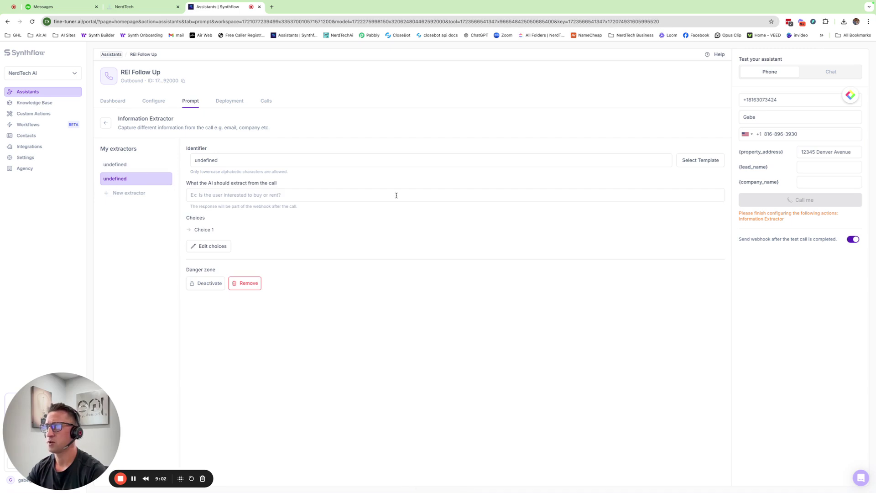
{"action": "left_click", "coordinate": [705, 159]}
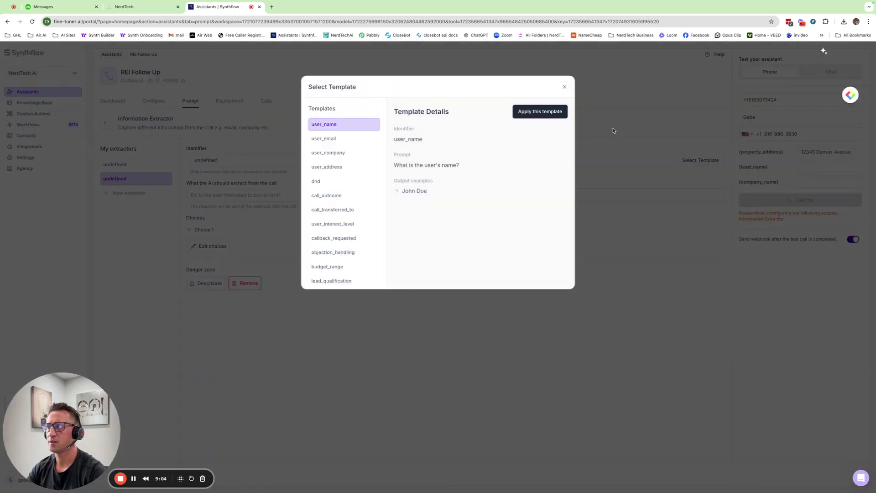
{"action": "left_click", "coordinate": [333, 196]}
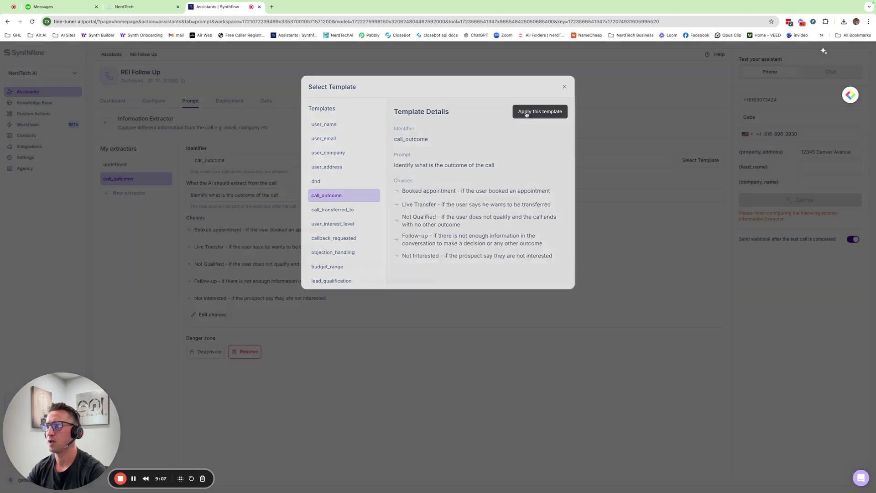
{"action": "left_click", "coordinate": [526, 112]}
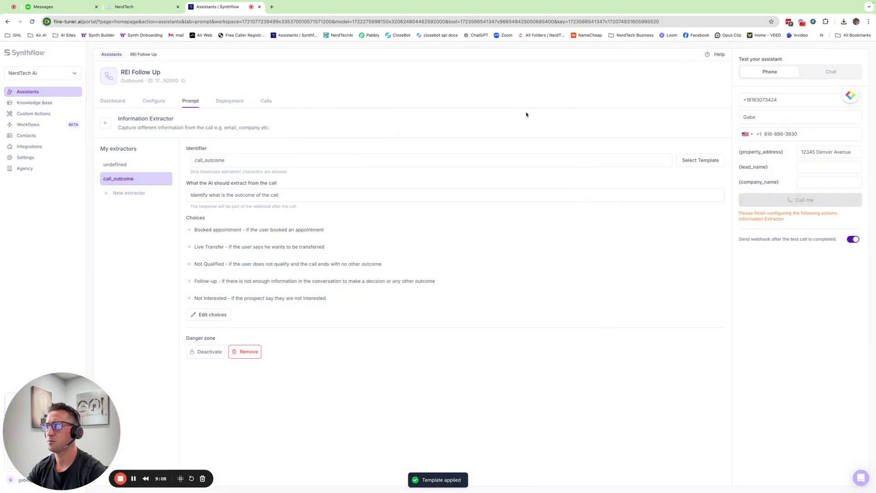
Remove the empty undefined extractor
{"action": "left_click", "coordinate": [121, 165]}
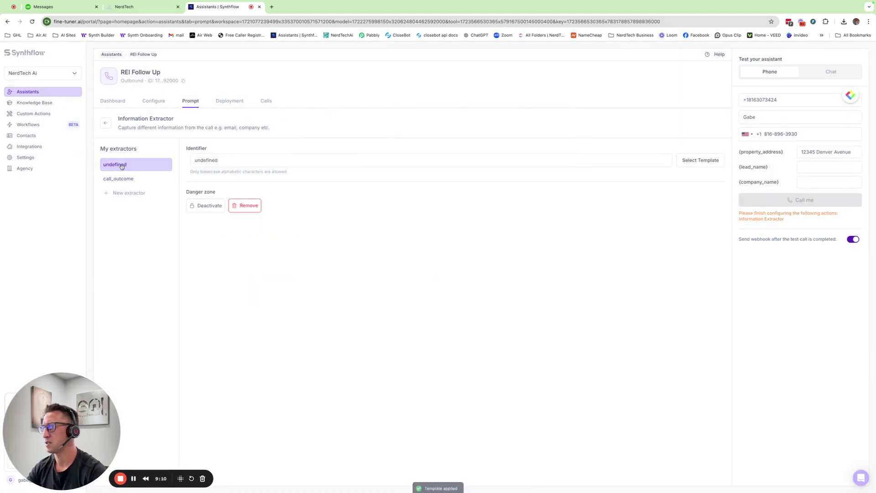
{"action": "left_click", "coordinate": [242, 202]}
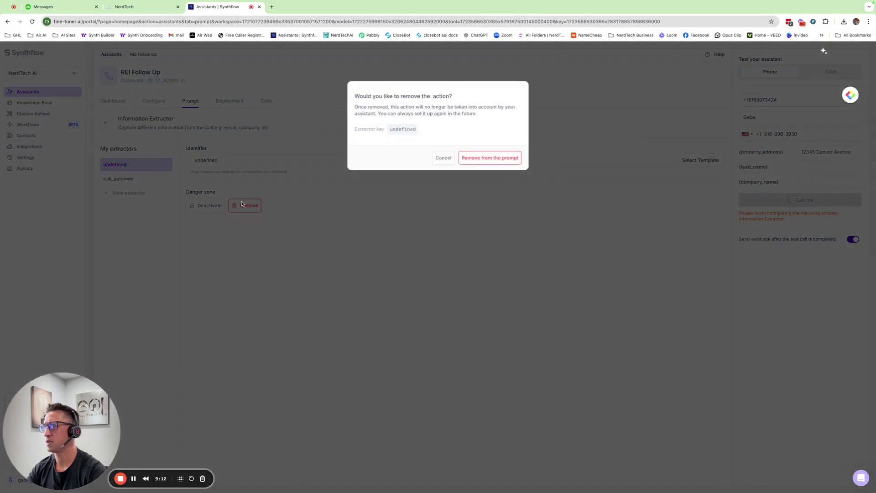
{"action": "left_click", "coordinate": [505, 163]}
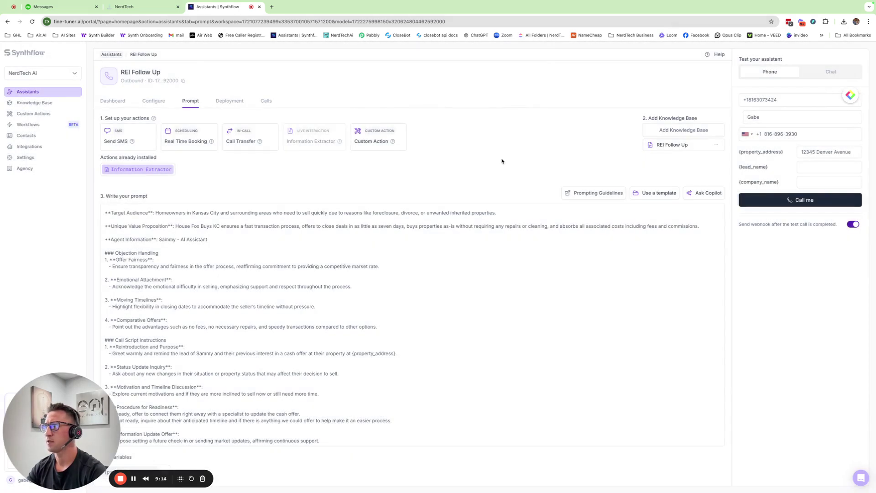
Open the call_outcome extractor and review its Booked appointment, Live Transfer, Follow-up and Not Interested choices
{"action": "left_click", "coordinate": [145, 168]}
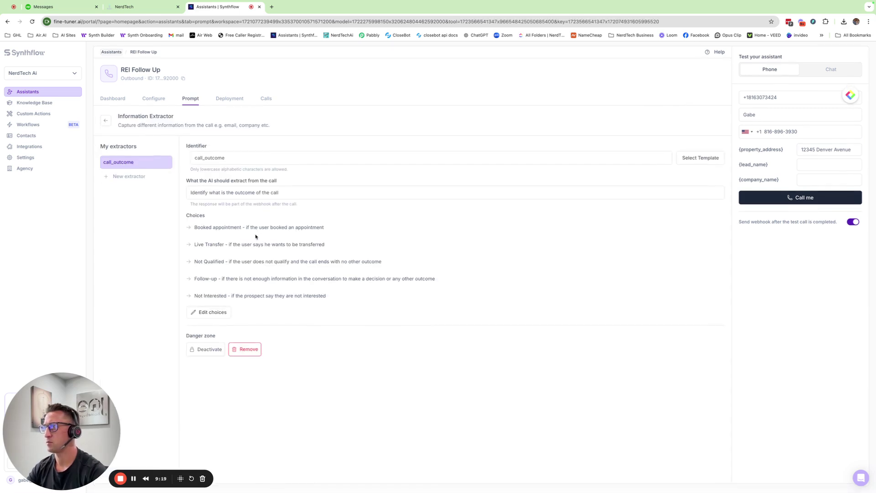
{"action": "left_click", "coordinate": [208, 315]}
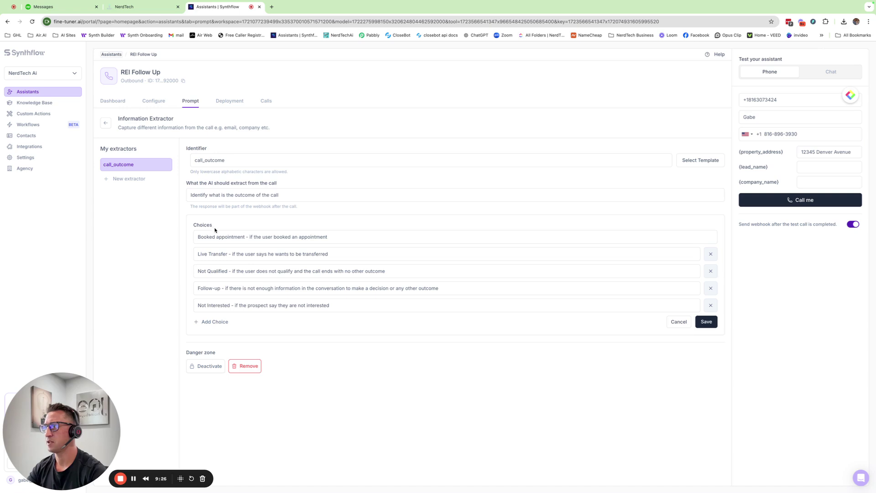
{"action": "left_click_drag", "start_coordinate": [245, 237], "coordinate": [178, 240]}
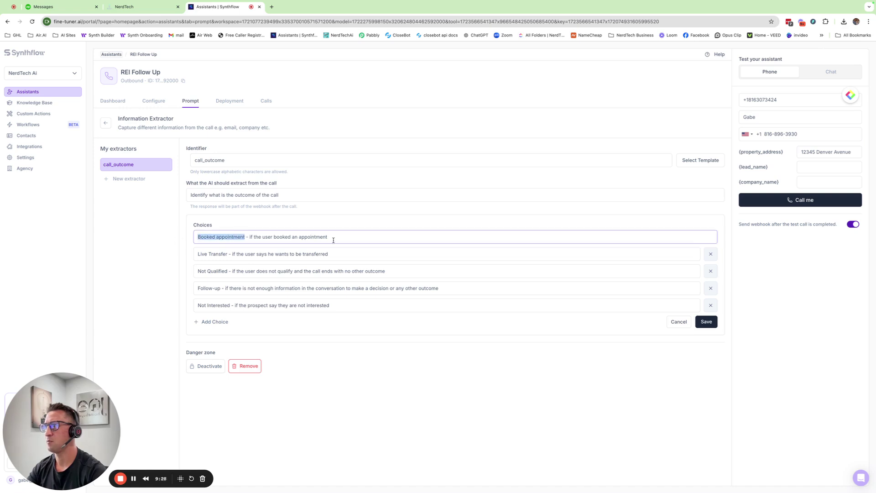
{"action": "left_click_drag", "start_coordinate": [334, 241], "coordinate": [197, 254]}
{"action": "left_click", "coordinate": [338, 253]}
{"action": "left_click_drag", "start_coordinate": [337, 253], "coordinate": [234, 254]}
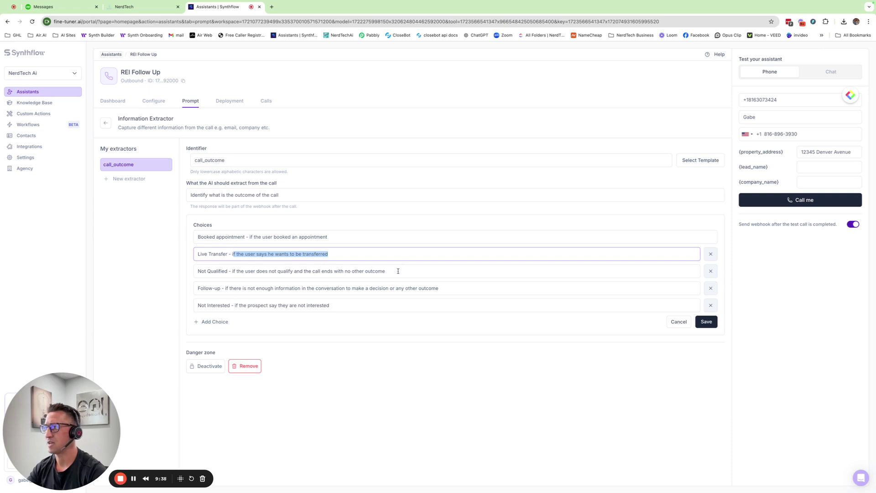
{"action": "left_click_drag", "start_coordinate": [366, 305], "coordinate": [326, 299]}
{"action": "left_click", "coordinate": [455, 289]}
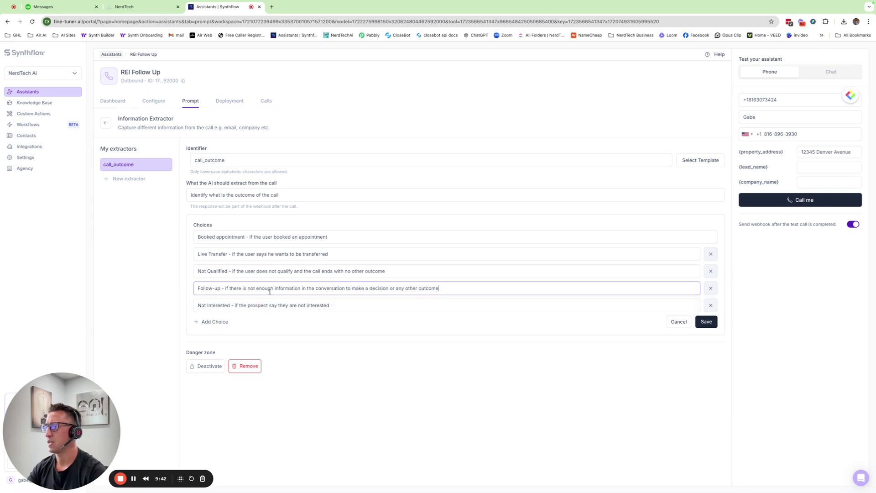
{"action": "left_click_drag", "start_coordinate": [439, 288], "coordinate": [224, 287]}
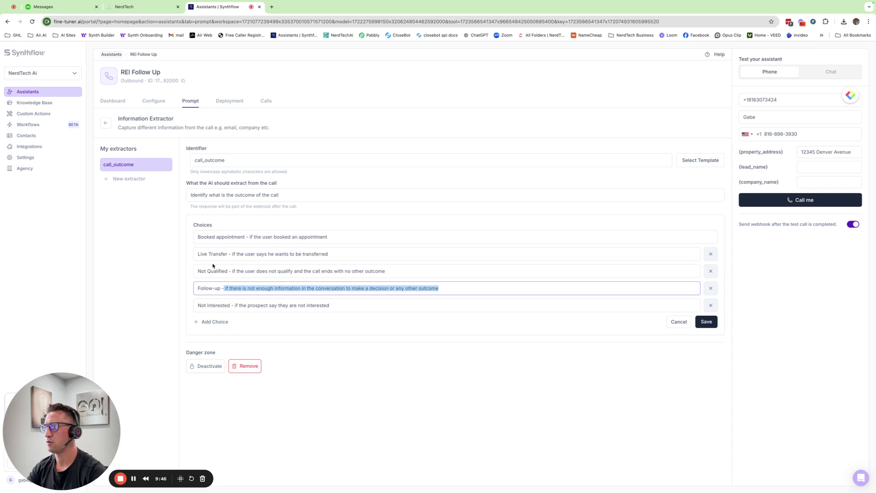
Discard an extra empty Choice 6 row and save the five outcome choices
{"action": "left_click", "coordinate": [211, 322]}
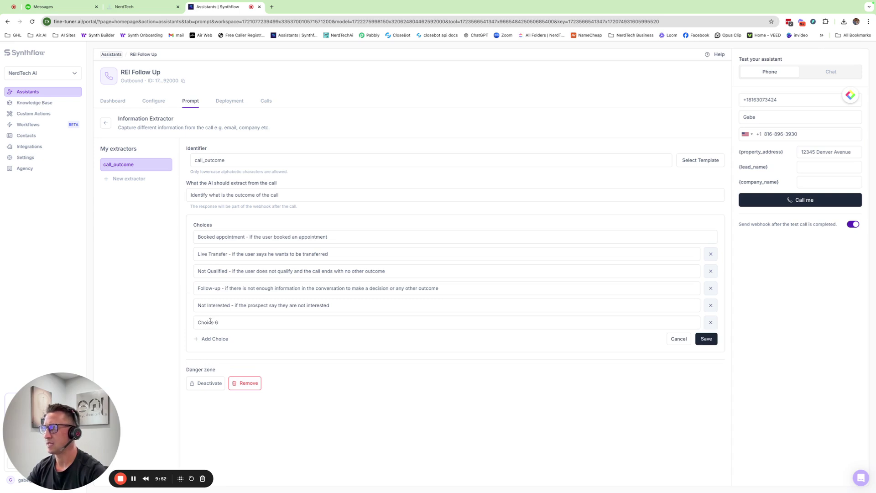
{"action": "left_click", "coordinate": [710, 322]}
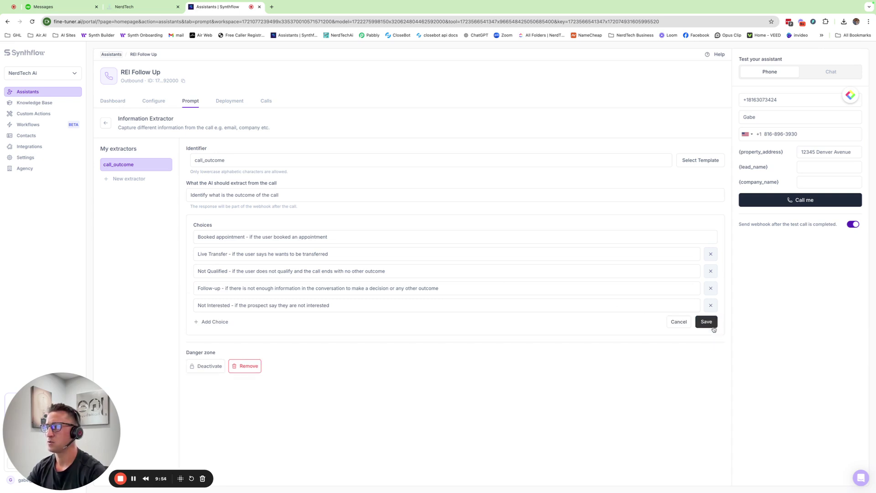
{"action": "left_click", "coordinate": [711, 322]}
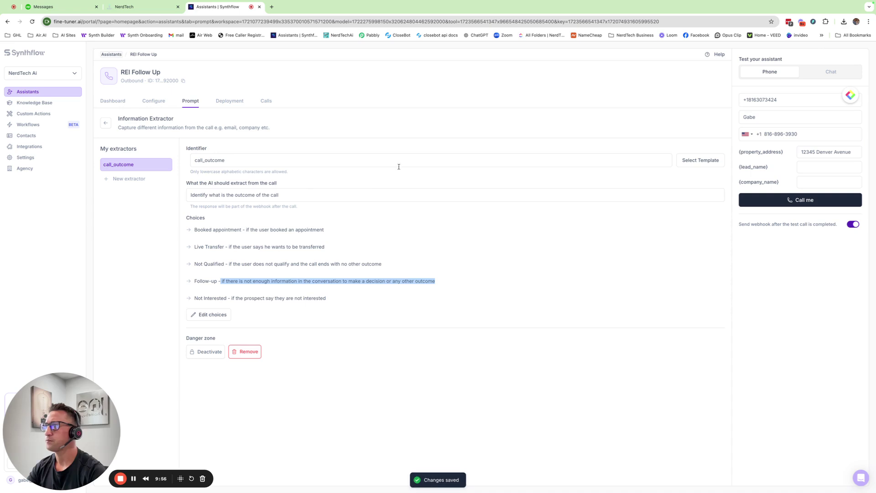
Preview the dnd template without applying it, then go back to the REI Follow Up prompt overview
{"action": "left_click", "coordinate": [707, 166]}
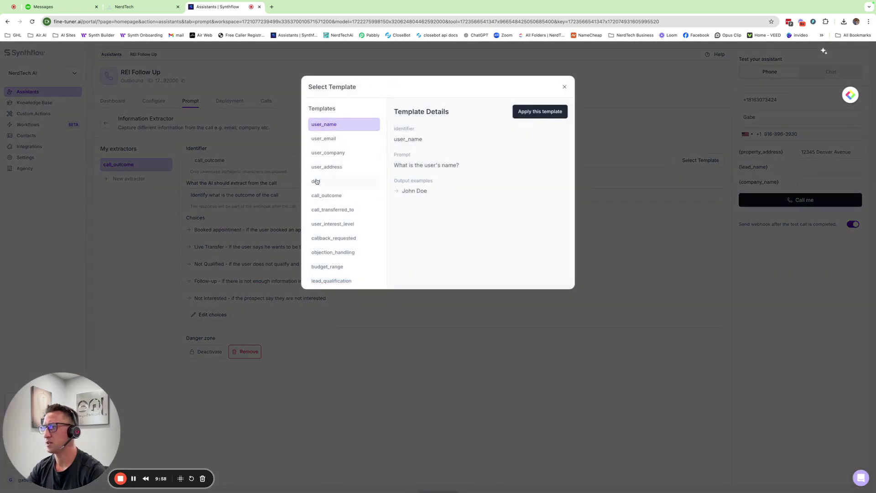
{"action": "left_click", "coordinate": [315, 181]}
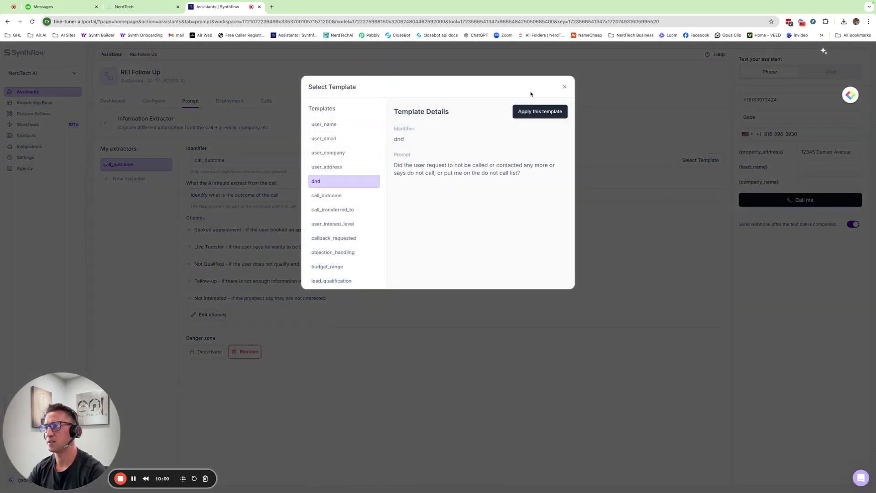
{"action": "left_click", "coordinate": [564, 87]}
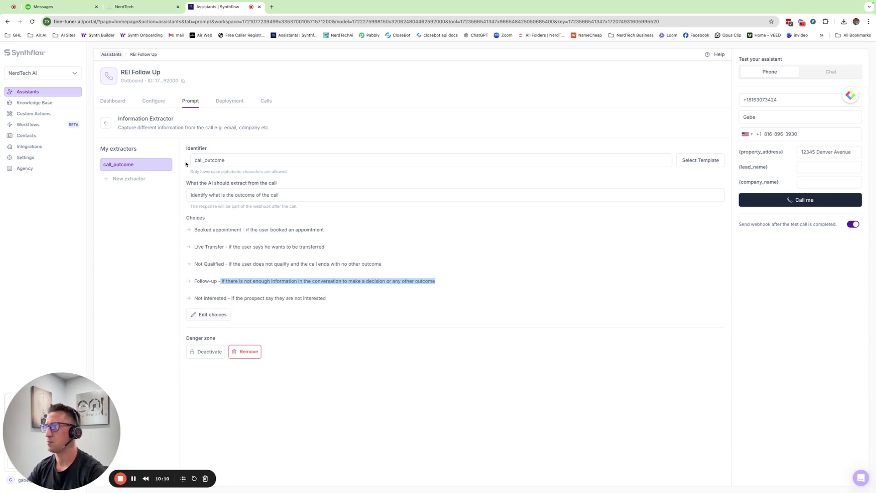
{"action": "left_click", "coordinate": [106, 123]}
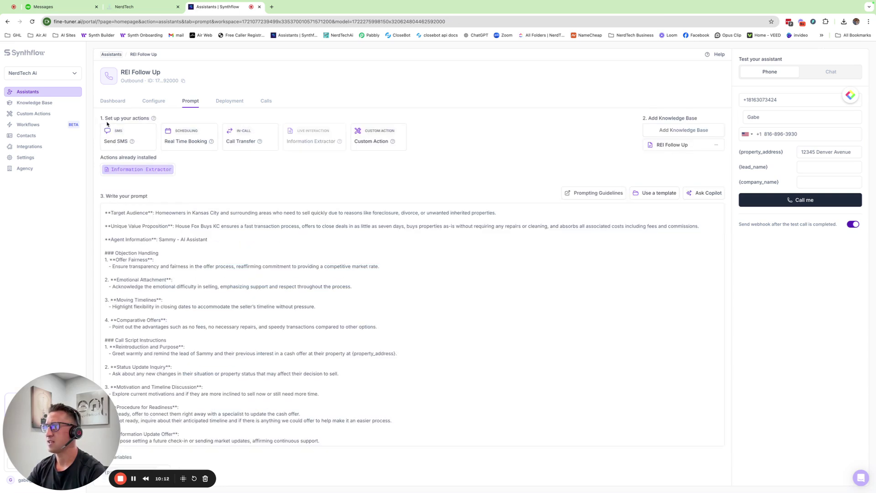
{"action": "left_click", "coordinate": [860, 223]}
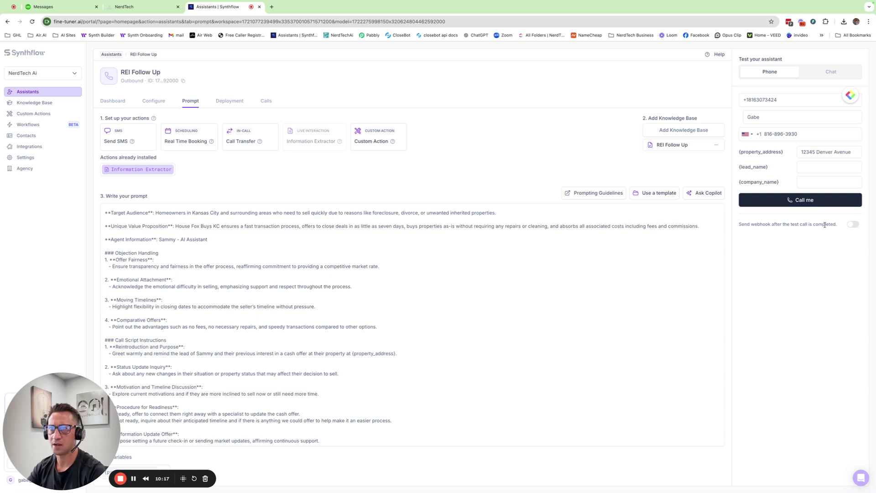
{"action": "left_click", "coordinate": [852, 225]}
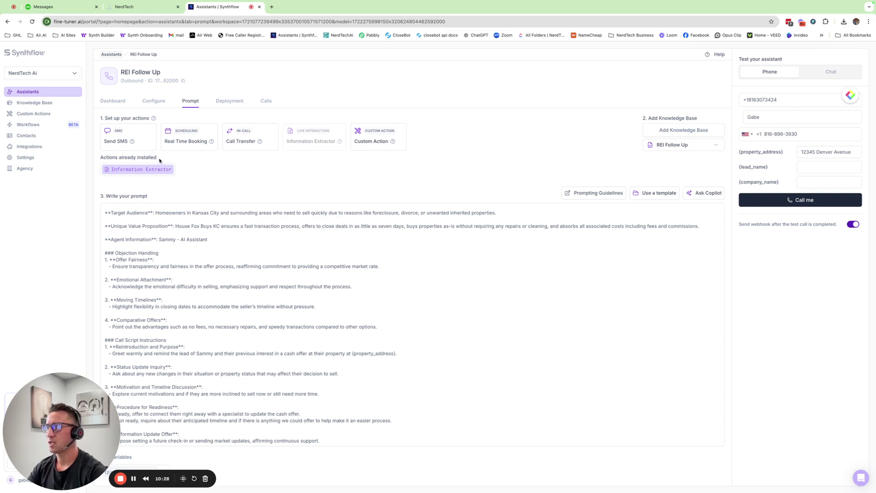
{"action": "left_click", "coordinate": [139, 172]}
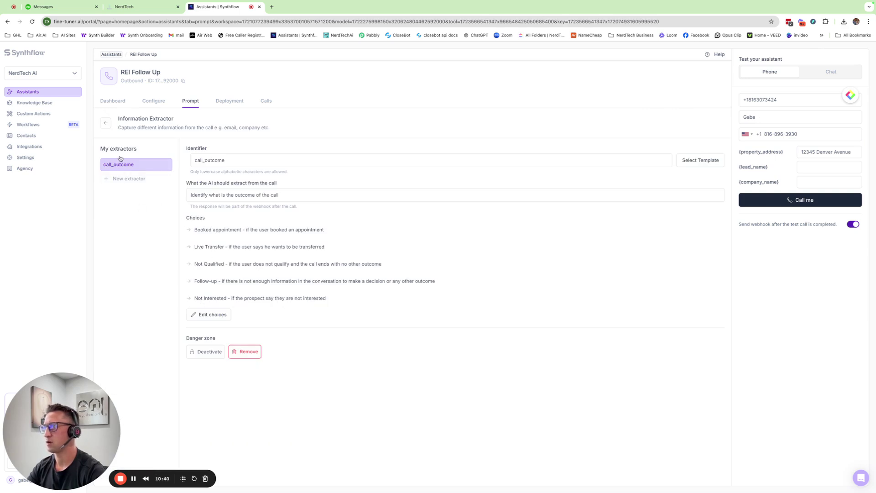
{"action": "left_click", "coordinate": [106, 123]}
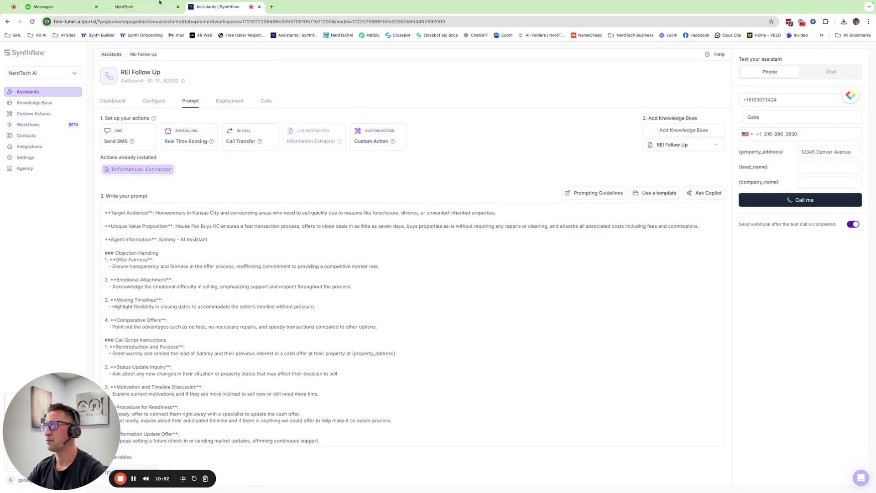
In the NerdTech workflow, check the Inbound Webhook trigger for newly received requests
{"action": "left_click", "coordinate": [143, 7]}
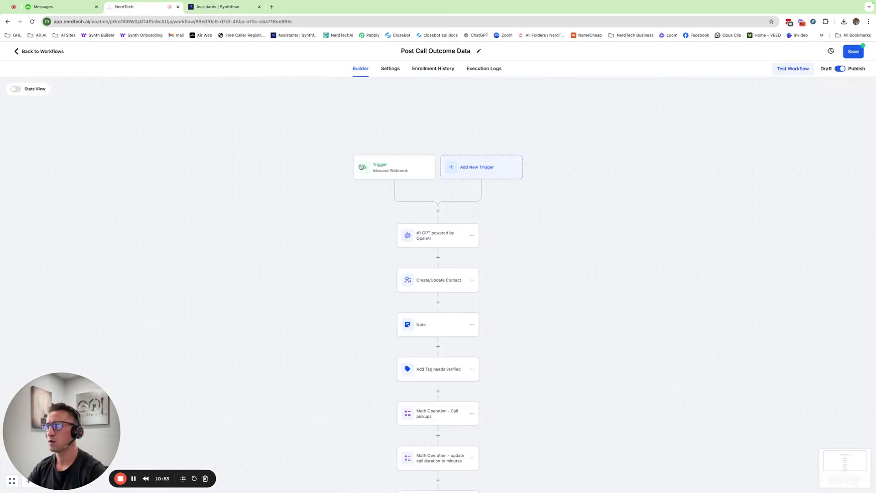
{"action": "left_click", "coordinate": [394, 169]}
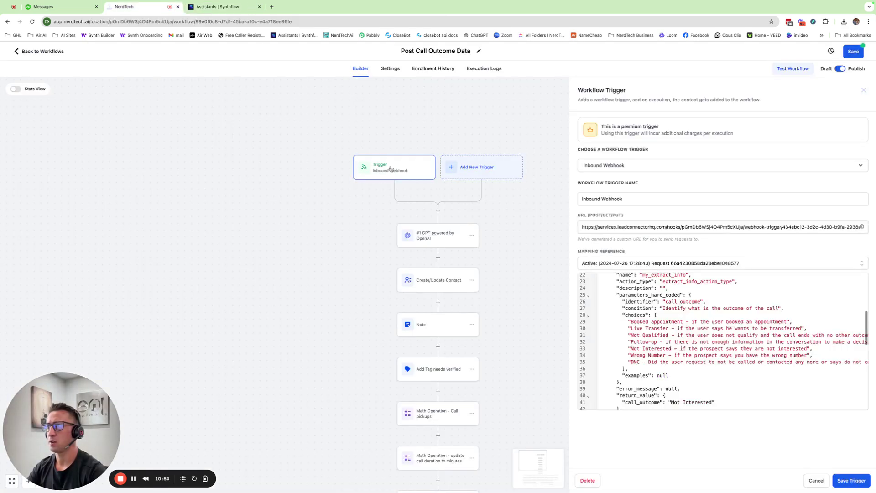
{"action": "left_click", "coordinate": [662, 265]}
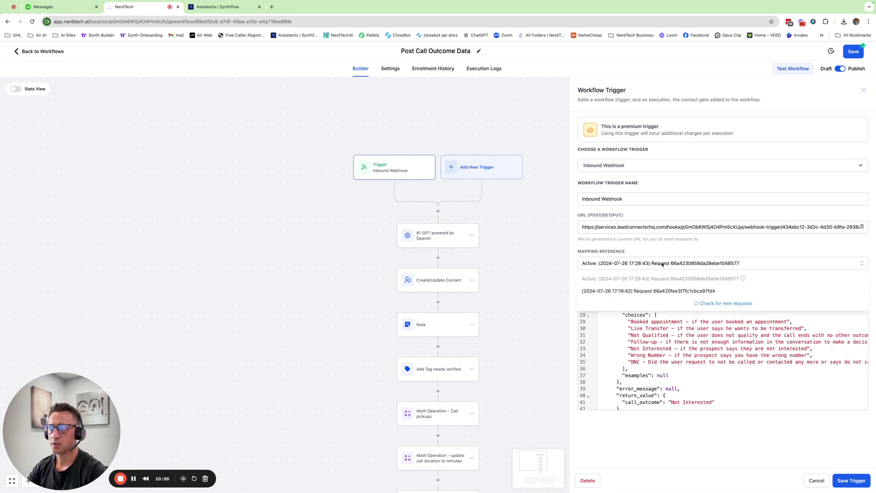
{"action": "left_click", "coordinate": [724, 304]}
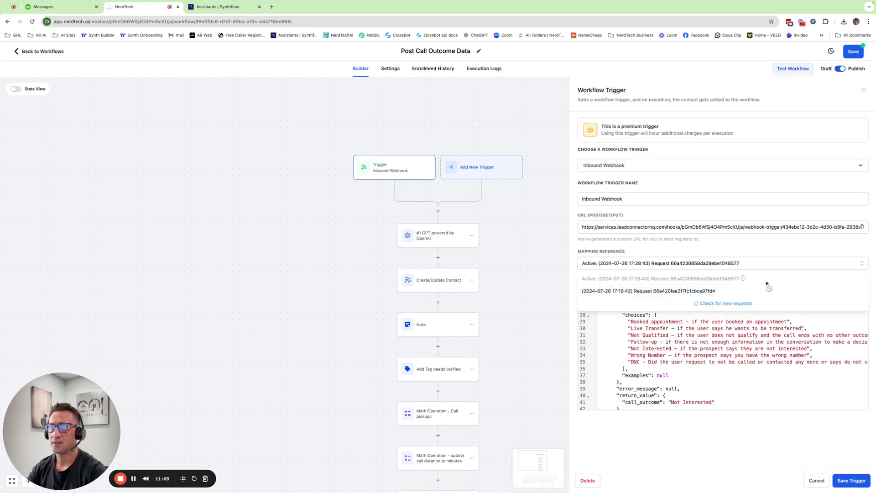
{"action": "left_click", "coordinate": [736, 230]}
Inspect the sample payload's return_value to confirm call_outcome is "Not Interested"
{"action": "scroll", "coordinate": [721, 316], "scroll_direction": "up", "scroll_amount": 5}
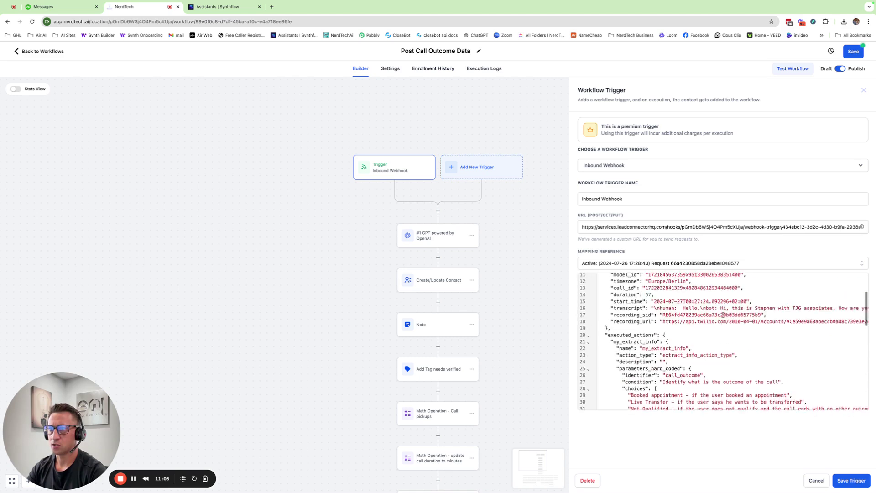
{"action": "scroll", "coordinate": [723, 315], "scroll_direction": "down", "scroll_amount": 6}
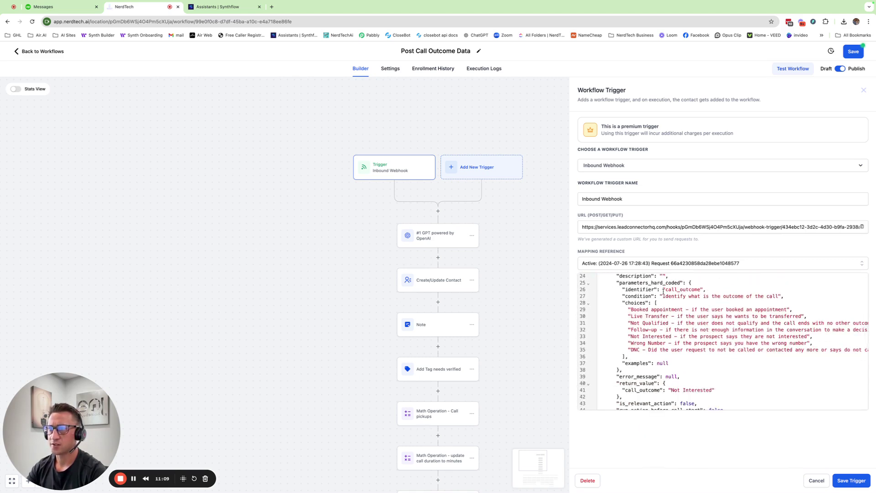
{"action": "scroll", "coordinate": [670, 298], "scroll_direction": "up", "scroll_amount": 1}
{"action": "scroll", "coordinate": [638, 306], "scroll_direction": "up", "scroll_amount": 1}
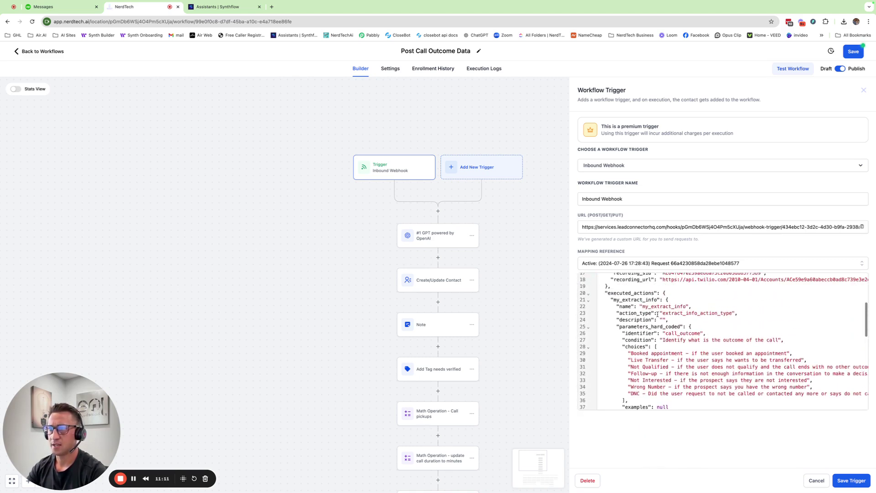
{"action": "left_click_drag", "start_coordinate": [661, 314], "coordinate": [732, 312]}
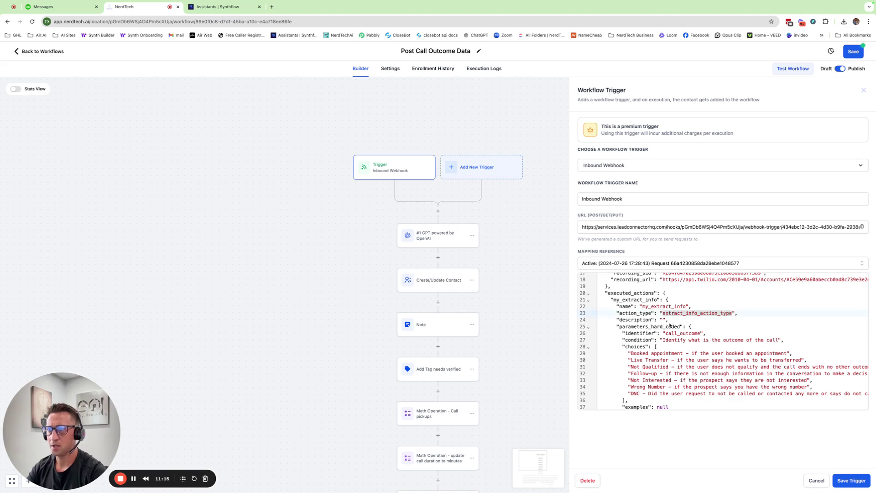
{"action": "left_click_drag", "start_coordinate": [665, 333], "coordinate": [701, 333]}
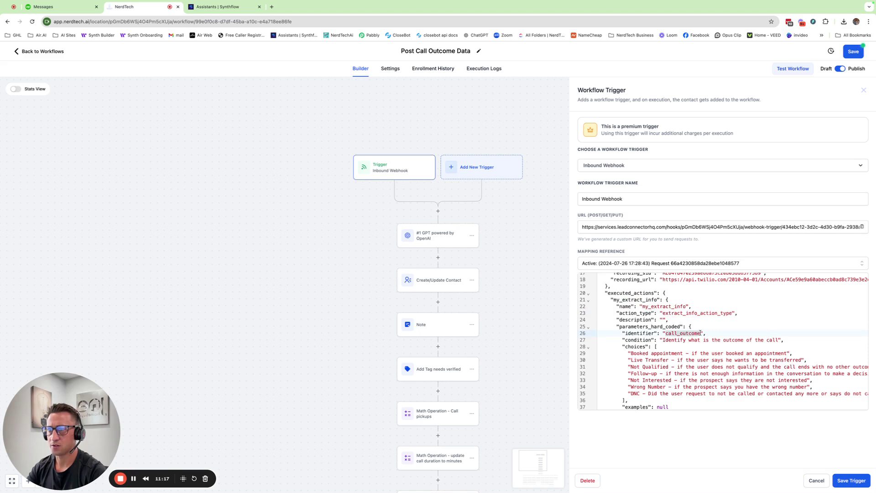
{"action": "scroll", "coordinate": [701, 333], "scroll_direction": "down", "scroll_amount": 5}
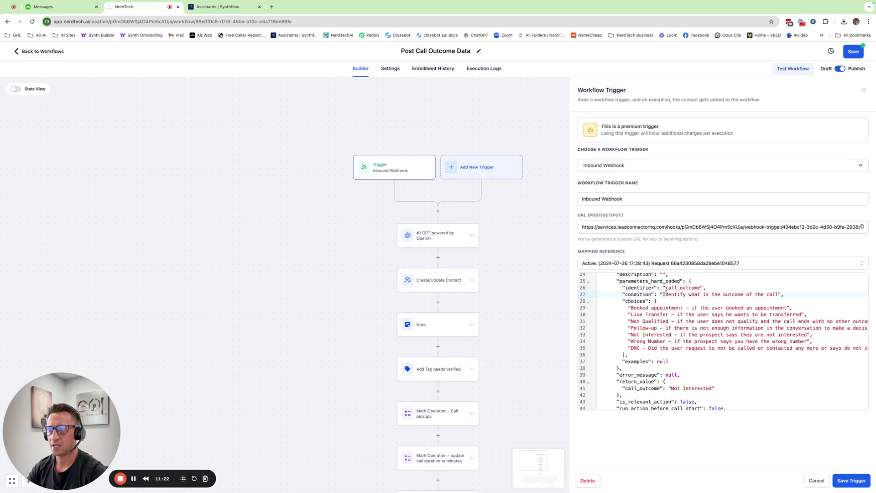
{"action": "left_click_drag", "start_coordinate": [663, 294], "coordinate": [779, 294]}
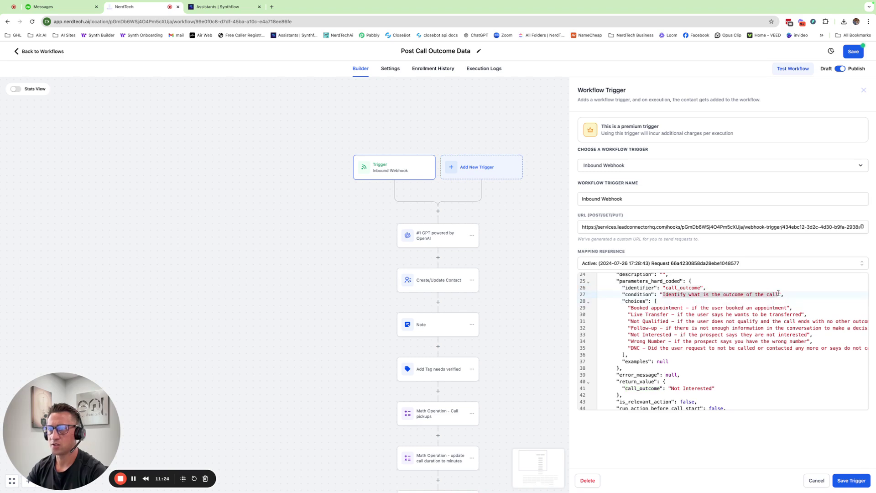
{"action": "scroll", "coordinate": [744, 308], "scroll_direction": "down", "scroll_amount": 3}
{"action": "scroll", "coordinate": [685, 319], "scroll_direction": "up", "scroll_amount": 1}
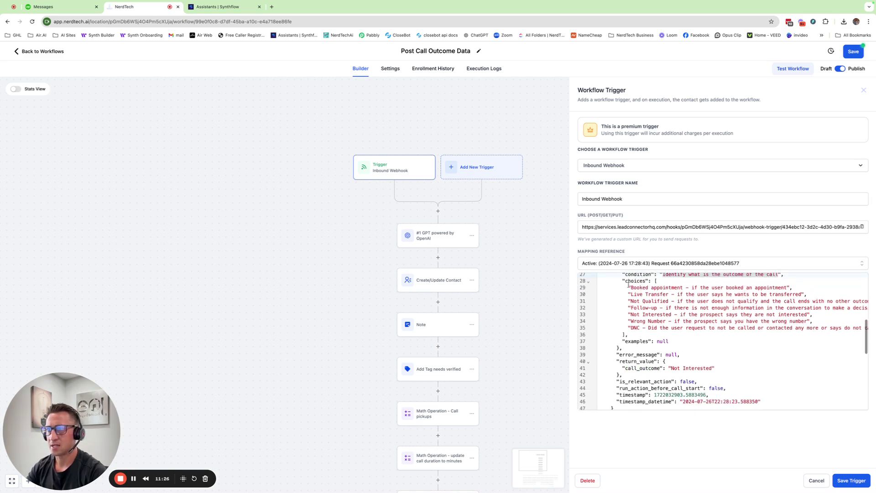
{"action": "left_click", "coordinate": [629, 283]}
{"action": "left_click_drag", "start_coordinate": [629, 283], "coordinate": [815, 326]}
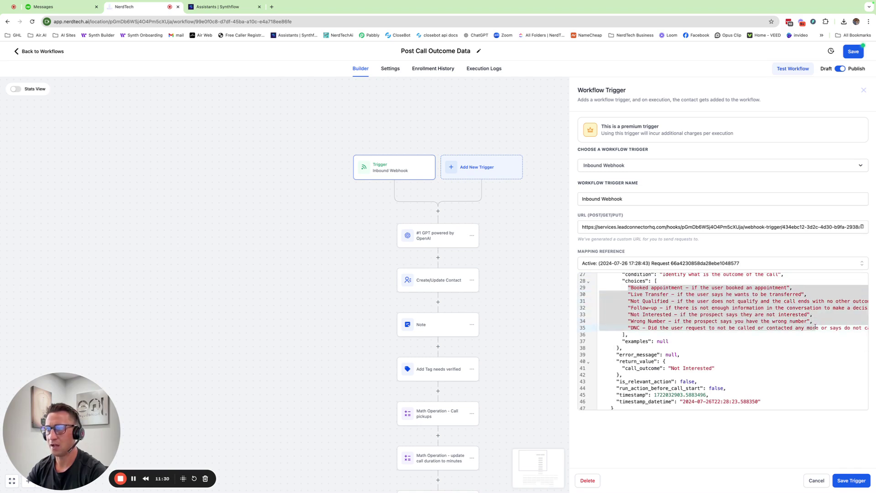
{"action": "scroll", "coordinate": [705, 324], "scroll_direction": "down", "scroll_amount": 2}
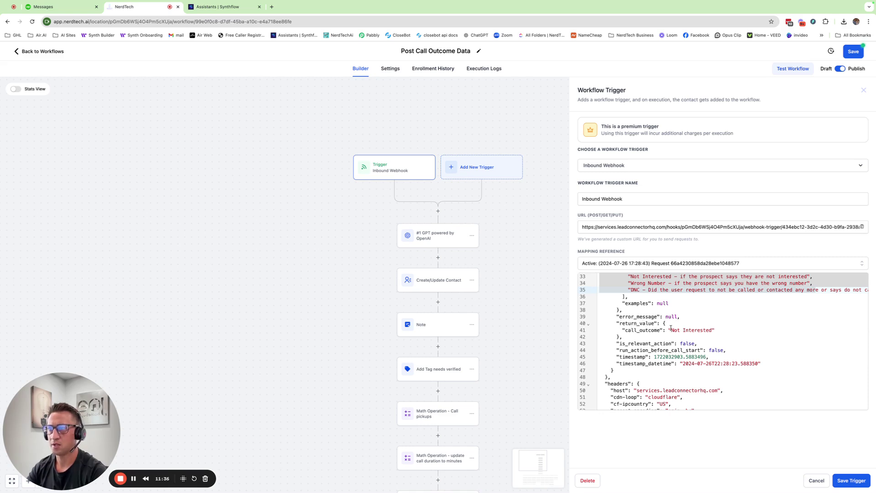
{"action": "left_click_drag", "start_coordinate": [670, 329], "coordinate": [714, 329]}
{"action": "scroll", "coordinate": [698, 312], "scroll_direction": "up", "scroll_amount": 3}
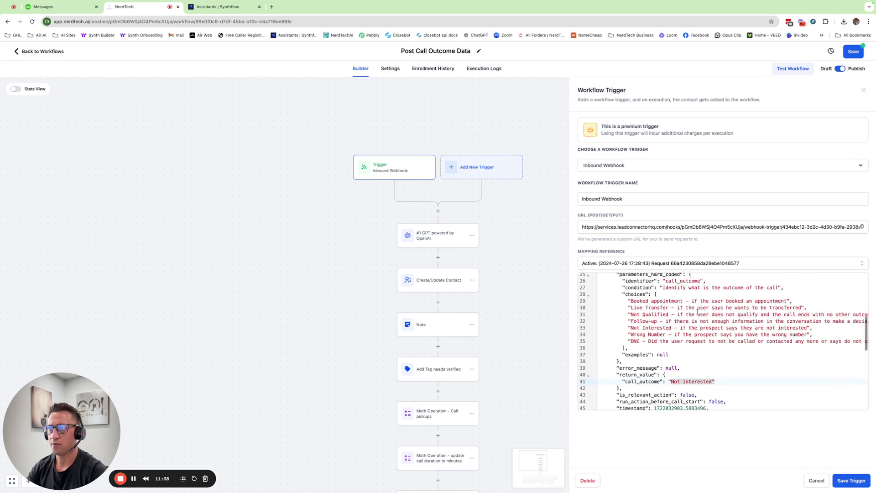
{"action": "scroll", "coordinate": [688, 319], "scroll_direction": "down", "scroll_amount": 2}
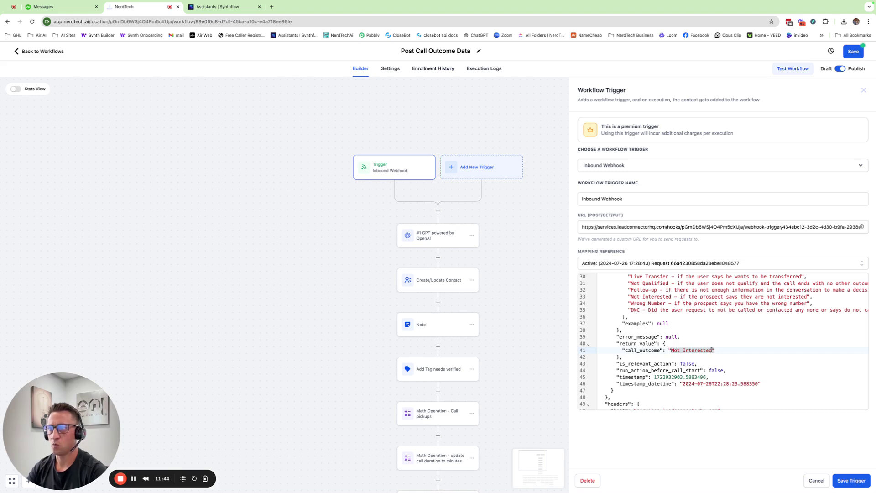
{"action": "left_click", "coordinate": [714, 350]}
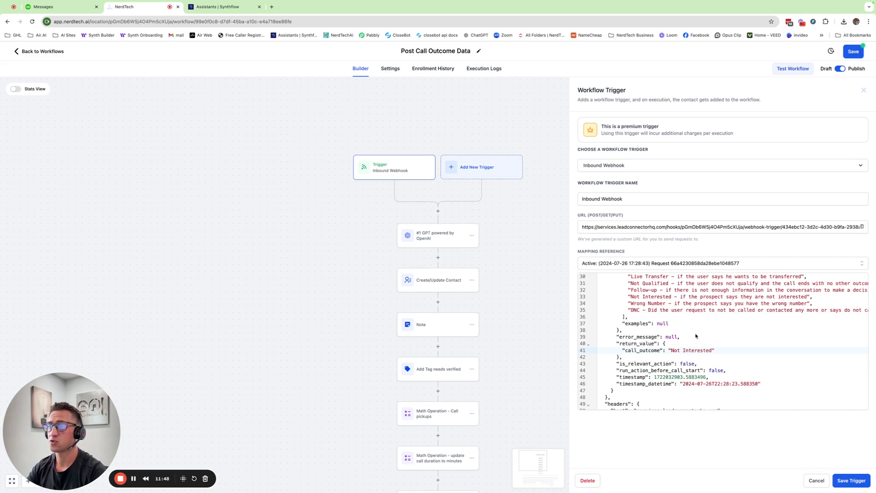
{"action": "scroll", "coordinate": [695, 336], "scroll_direction": "up", "scroll_amount": 3}
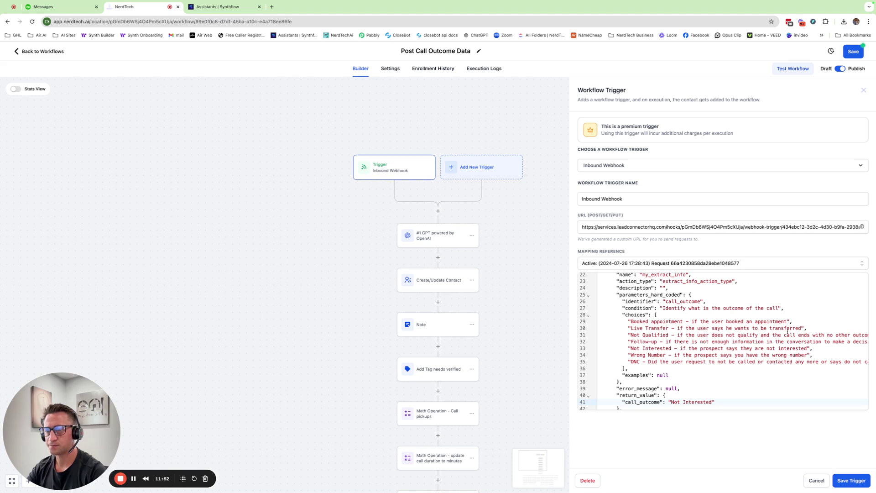
Save the Inbound Webhook trigger and open Call Outcomes, clearing the Booked Appointment field
{"action": "left_click", "coordinate": [846, 481]}
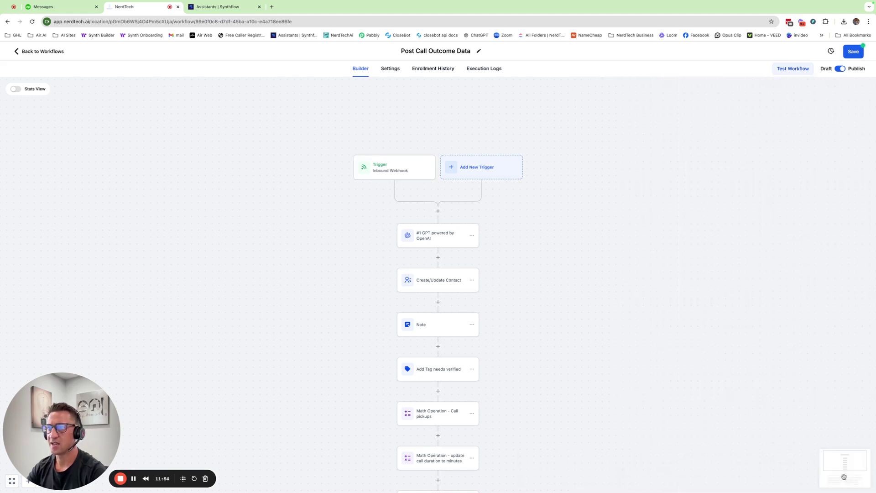
{"action": "scroll", "coordinate": [460, 352], "scroll_direction": "down", "scroll_amount": 1}
{"action": "scroll", "coordinate": [460, 352], "scroll_direction": "down", "scroll_amount": 7}
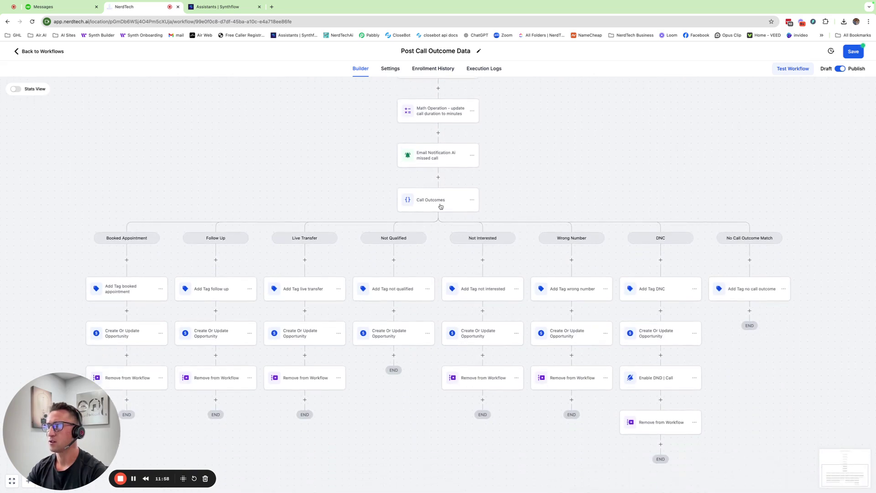
{"action": "left_click", "coordinate": [441, 207]}
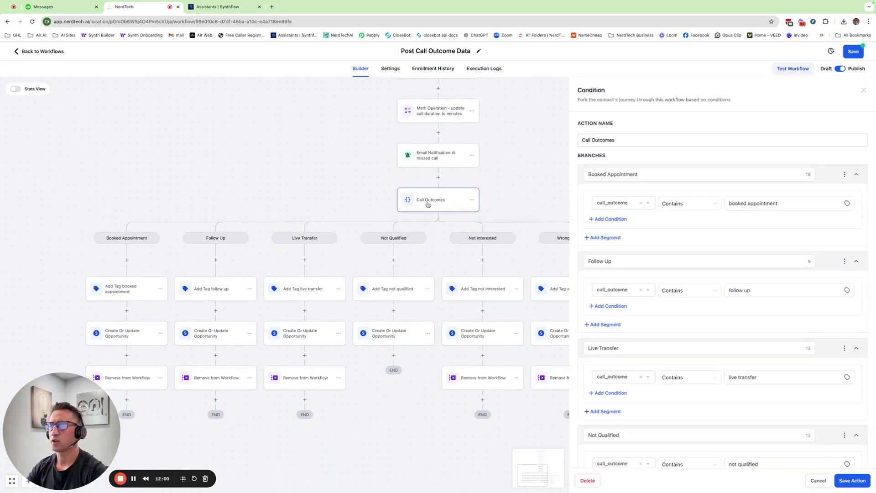
{"action": "left_click", "coordinate": [641, 203]}
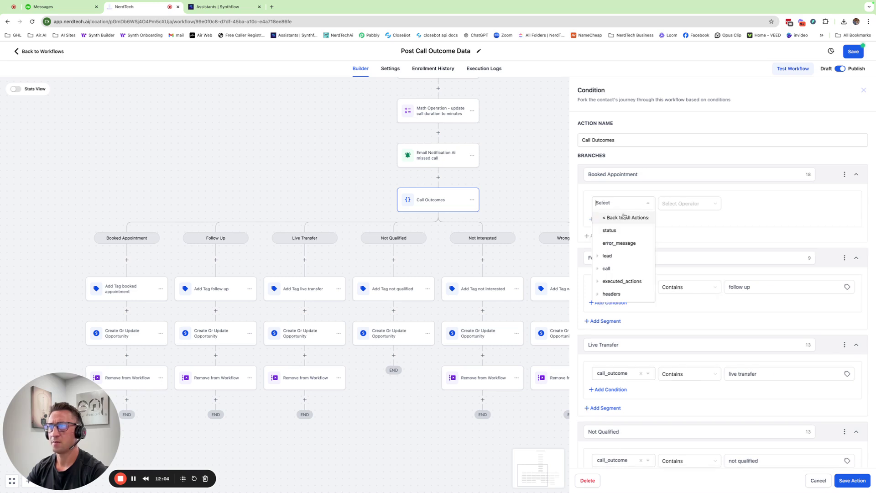
{"action": "left_click", "coordinate": [624, 215]}
{"action": "left_click", "coordinate": [617, 174]}
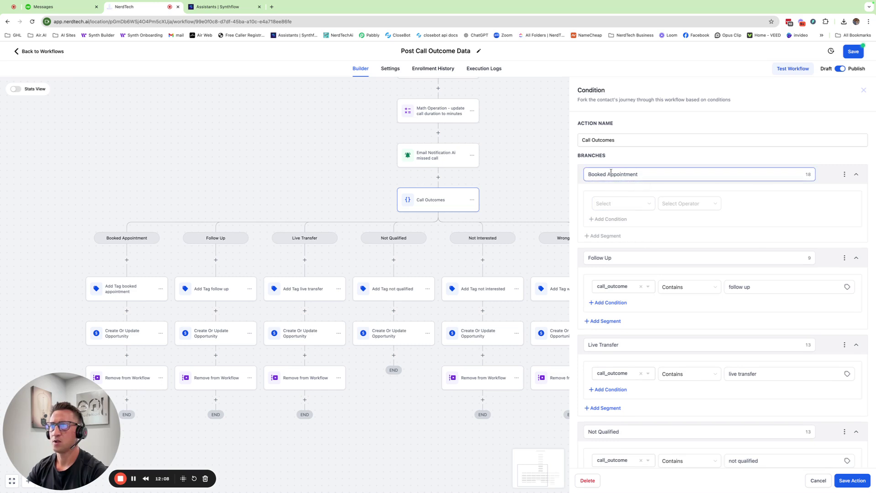
Set the Booked Appointment field to Inbound Webhook Trigger > executed_actions > my_extract_info > return_value > call_outcome
{"action": "left_click", "coordinate": [612, 203]}
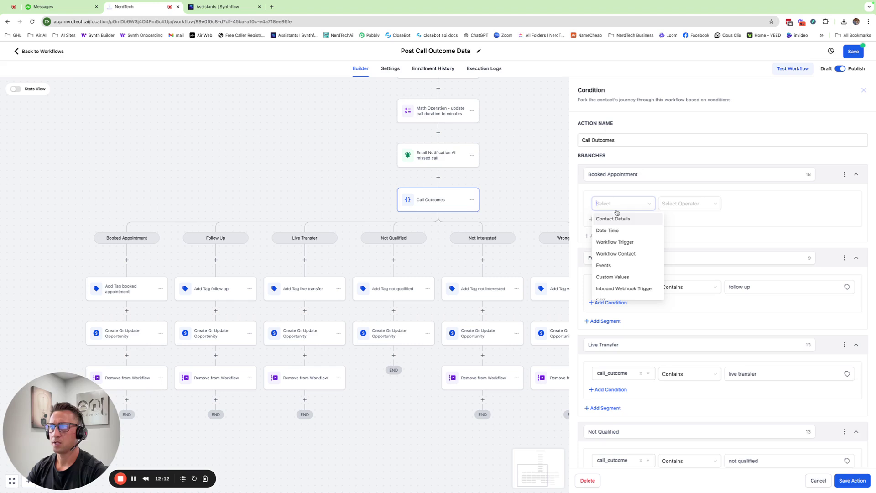
{"action": "scroll", "coordinate": [623, 255], "scroll_direction": "down", "scroll_amount": 2}
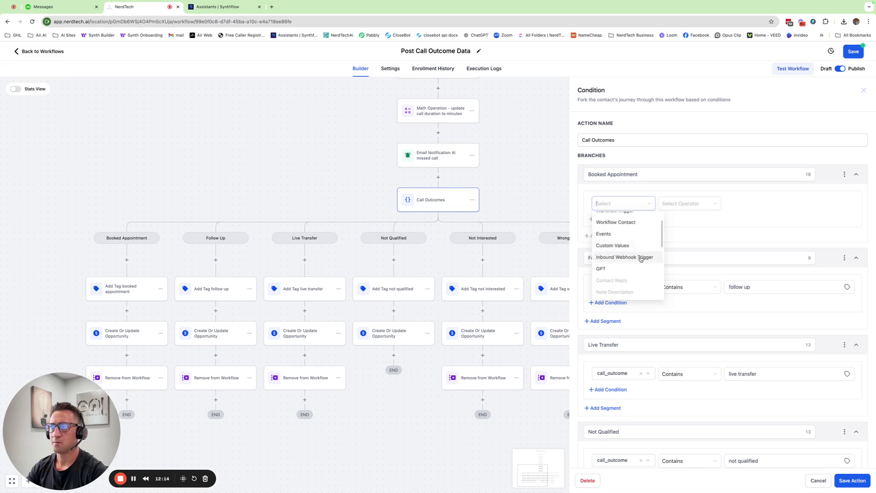
{"action": "left_click", "coordinate": [640, 258]}
{"action": "scroll", "coordinate": [623, 256], "scroll_direction": "down", "scroll_amount": 1}
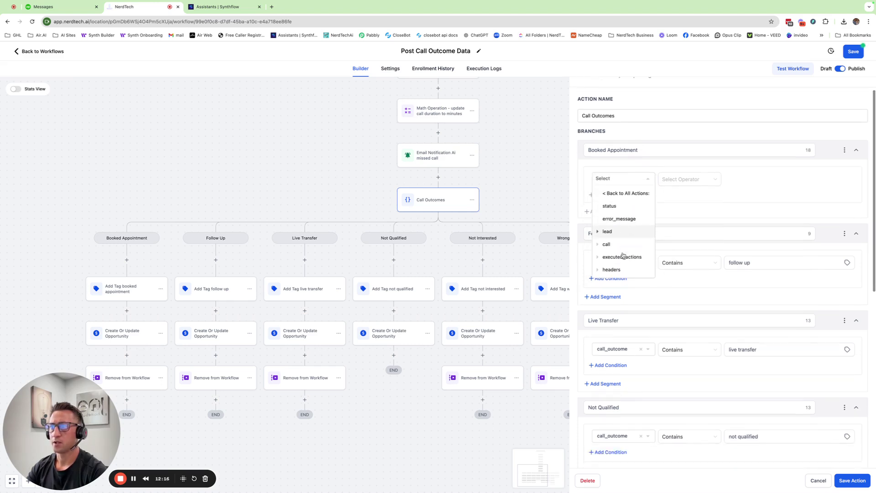
{"action": "left_click", "coordinate": [626, 253]}
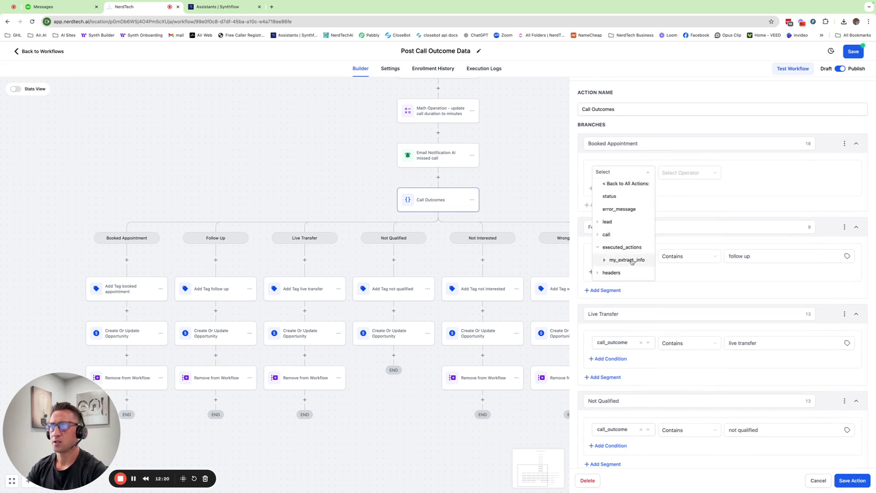
{"action": "left_click", "coordinate": [628, 261]}
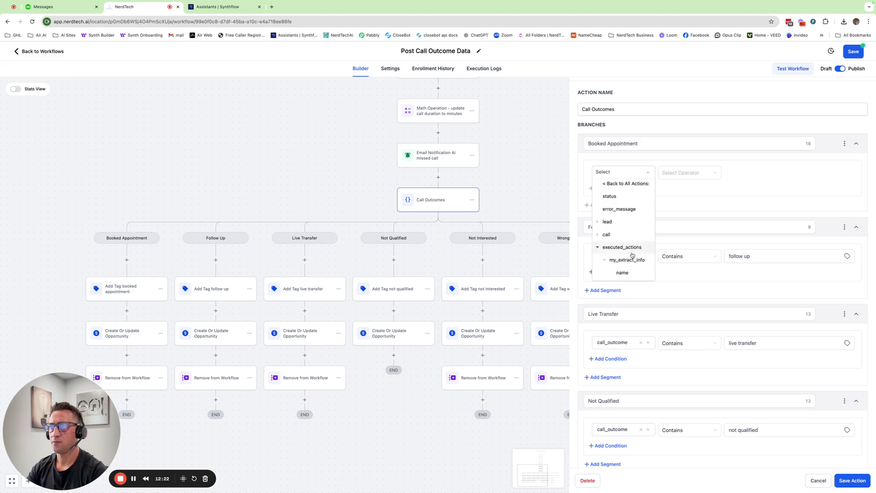
{"action": "scroll", "coordinate": [629, 255], "scroll_direction": "down", "scroll_amount": 2}
{"action": "scroll", "coordinate": [632, 255], "scroll_direction": "down", "scroll_amount": 1}
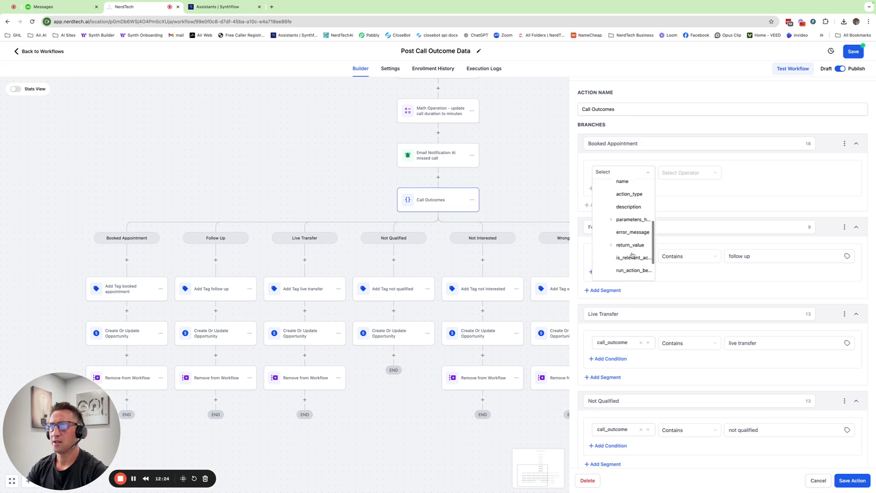
{"action": "left_click", "coordinate": [626, 247]}
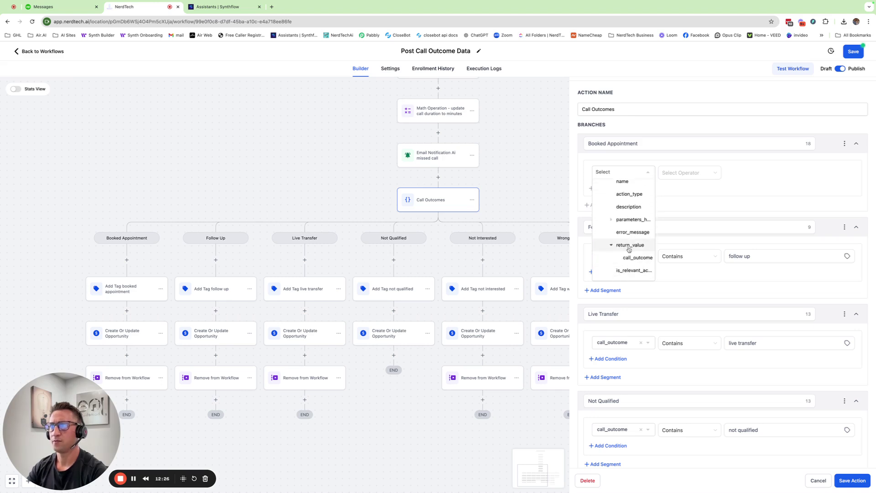
{"action": "scroll", "coordinate": [629, 242], "scroll_direction": "down", "scroll_amount": 2}
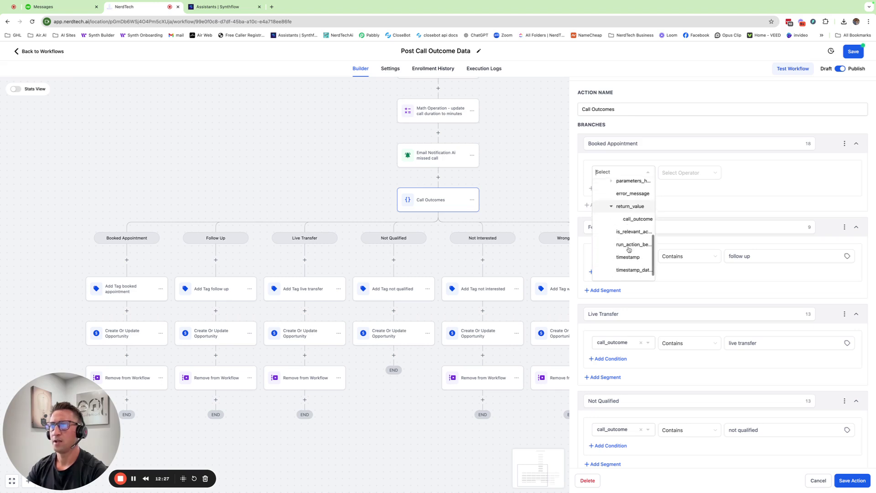
{"action": "left_click", "coordinate": [644, 221]}
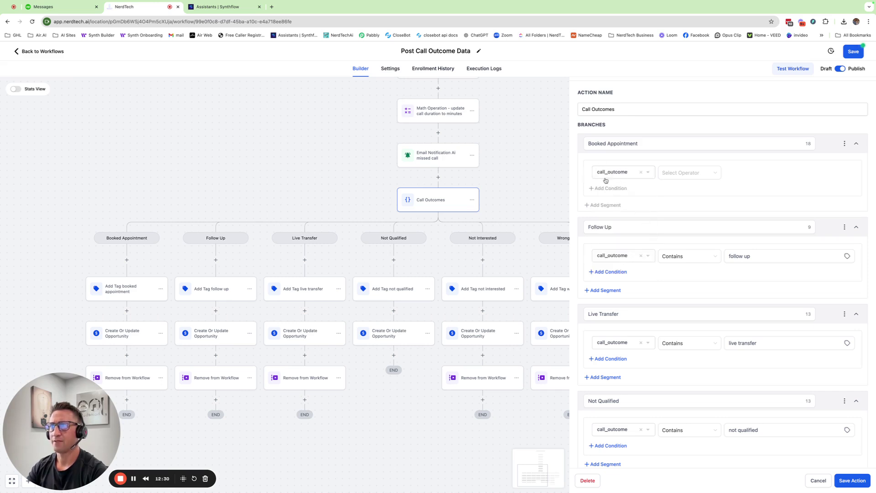
Make the Booked Appointment branch match when call_outcome contains 'booked appointment'
{"action": "left_click", "coordinate": [682, 174]}
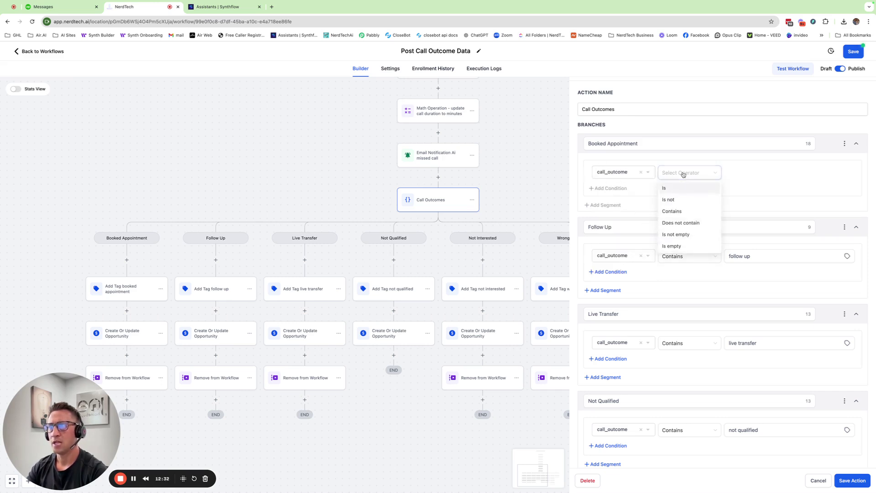
{"action": "left_click", "coordinate": [671, 210]}
{"action": "left_click", "coordinate": [748, 173]}
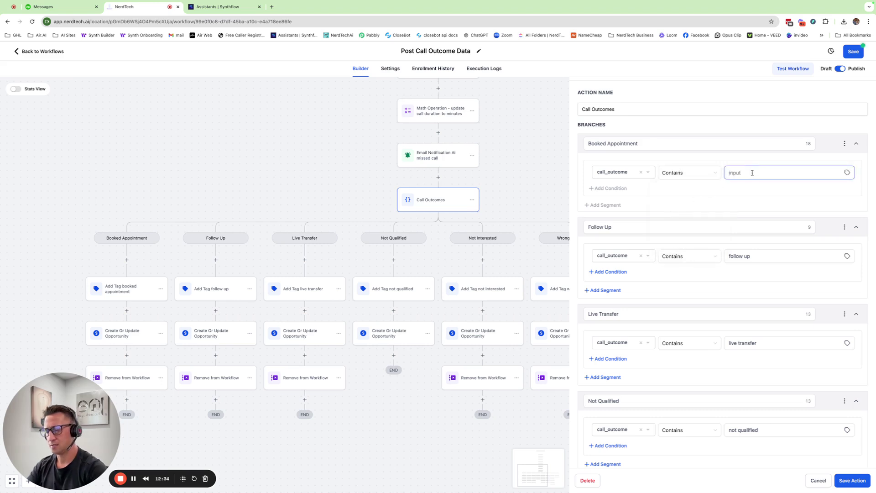
{"action": "type", "text": "bookked ap"}
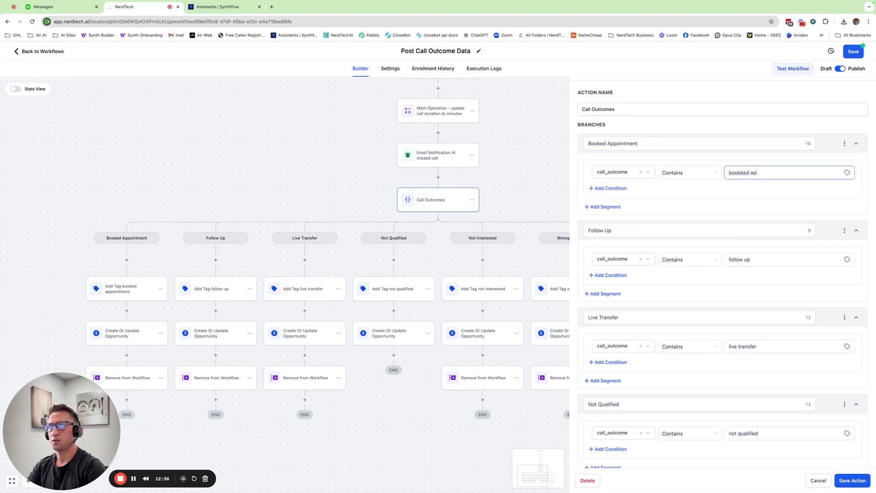
{"action": "type", "text": "pointment"}
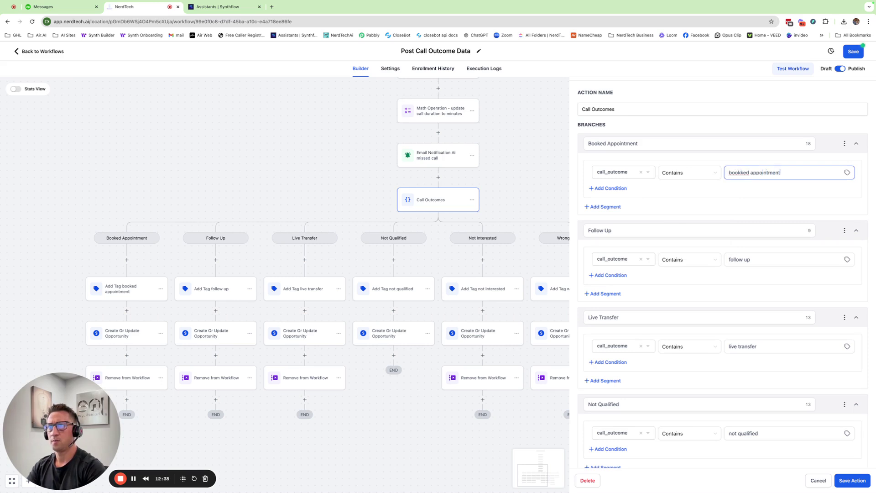
{"action": "left_click", "coordinate": [742, 173]}
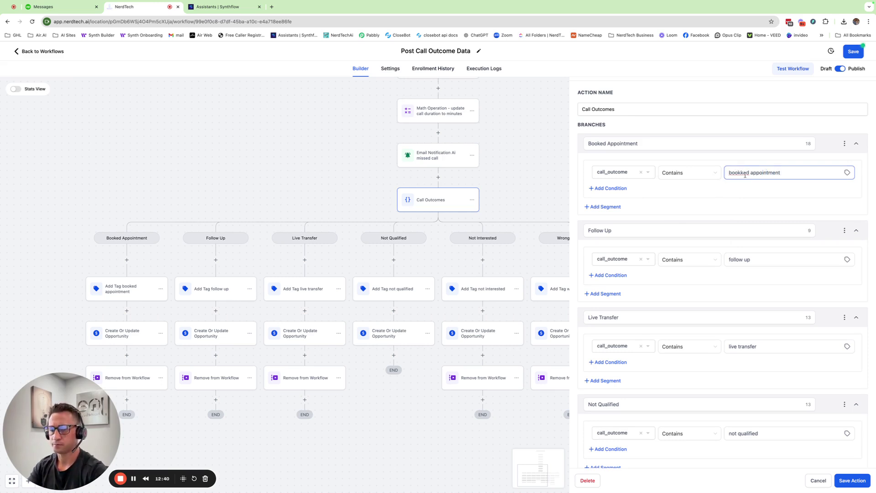
{"action": "key", "text": "BackSpace"}
{"action": "left_click", "coordinate": [702, 192]}
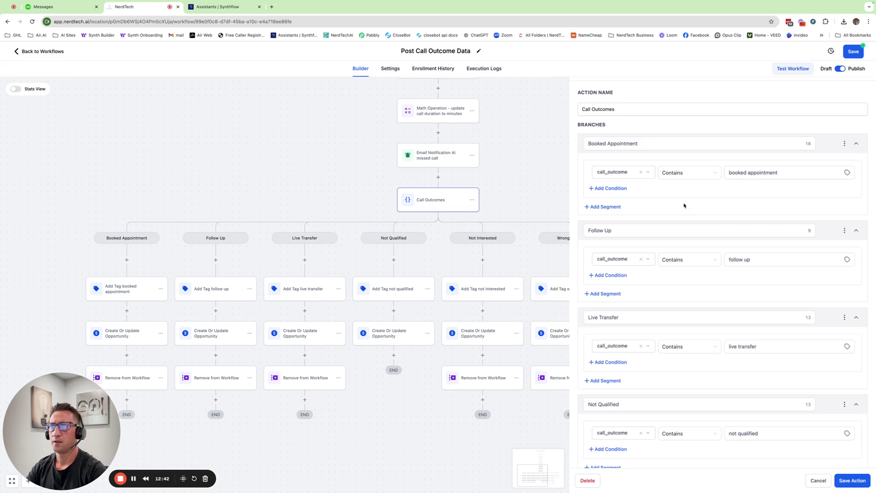
{"action": "left_click", "coordinate": [858, 481]}
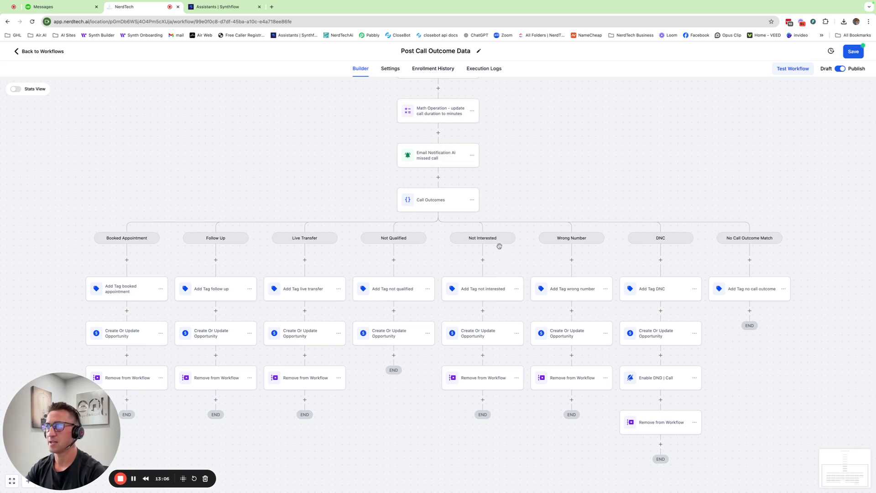
{"action": "scroll", "coordinate": [530, 201], "scroll_direction": "up", "scroll_amount": 1}
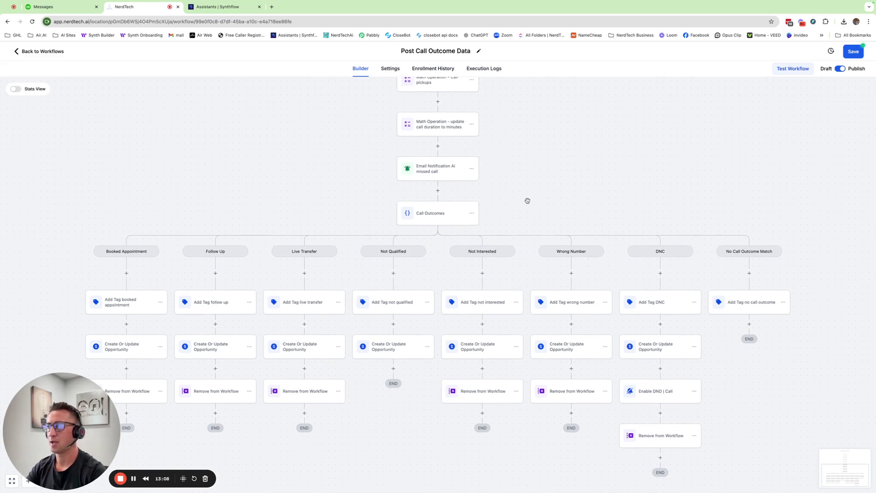